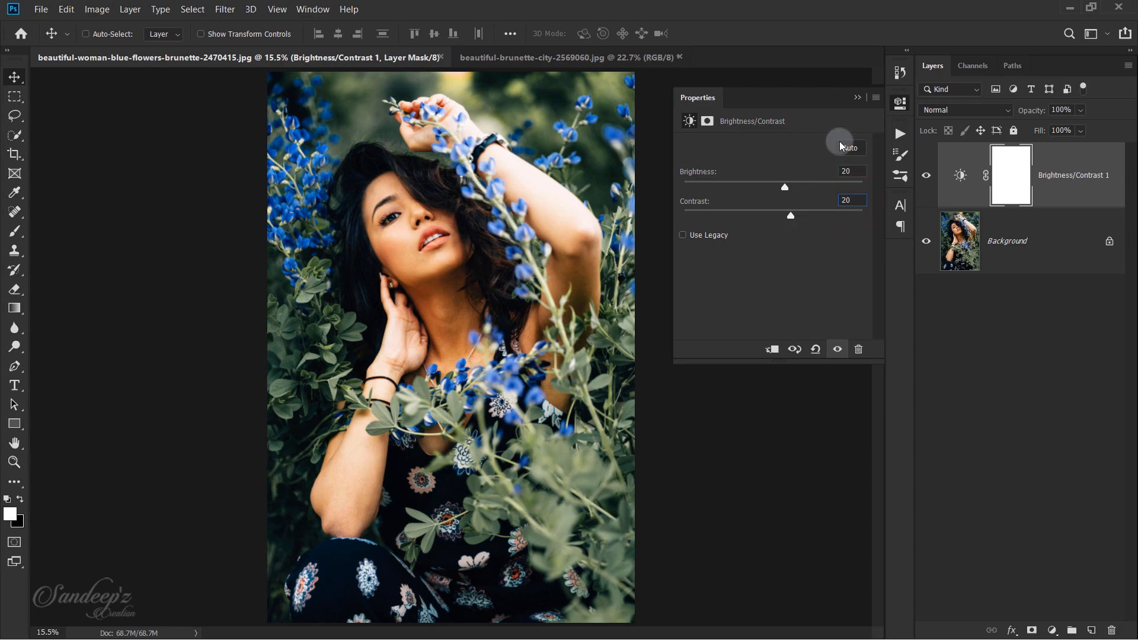
Add a Hue/Saturation adjustment layer above Brightness/Contrast and set the Yellows saturation to -100.
{"action": "left_click", "coordinate": [856, 99]}
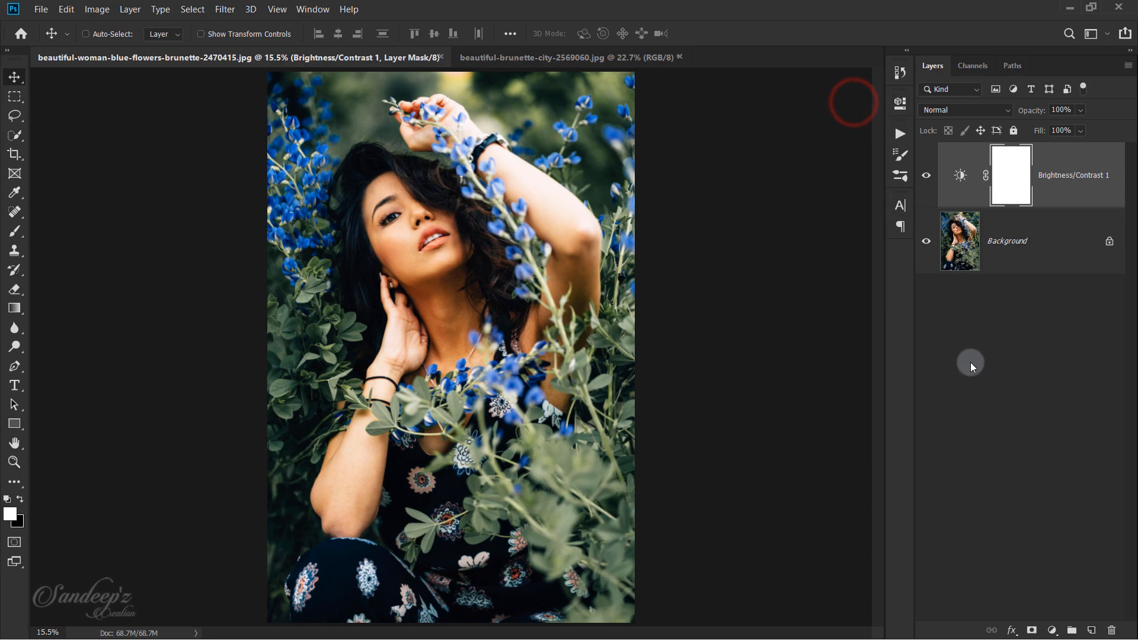
{"action": "left_click", "coordinate": [1053, 630]}
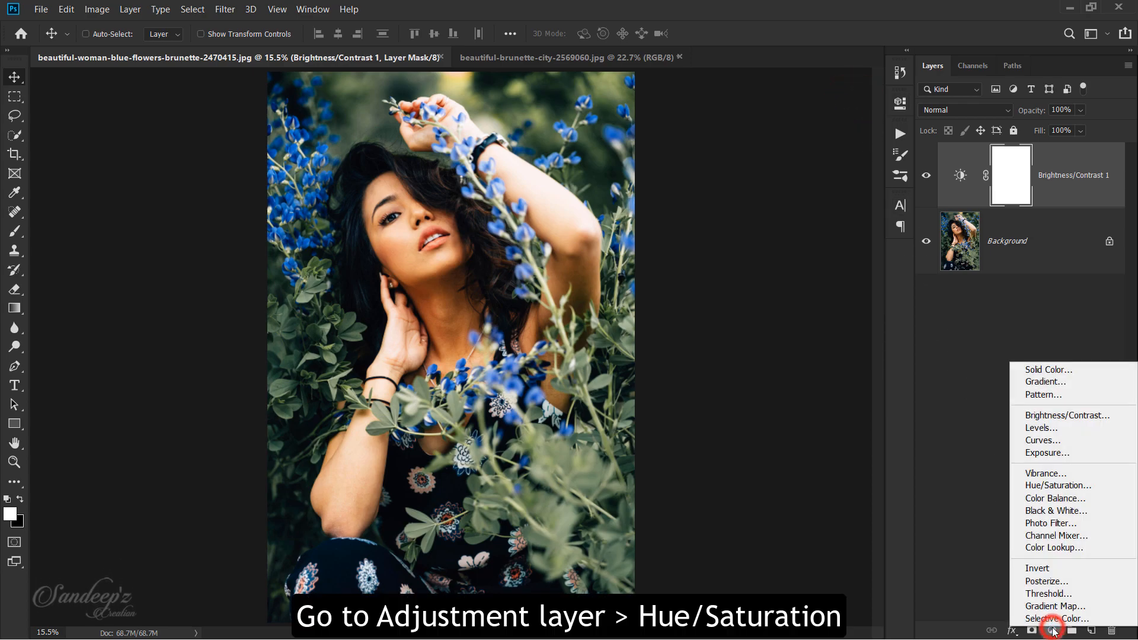
{"action": "left_click", "coordinate": [1050, 486]}
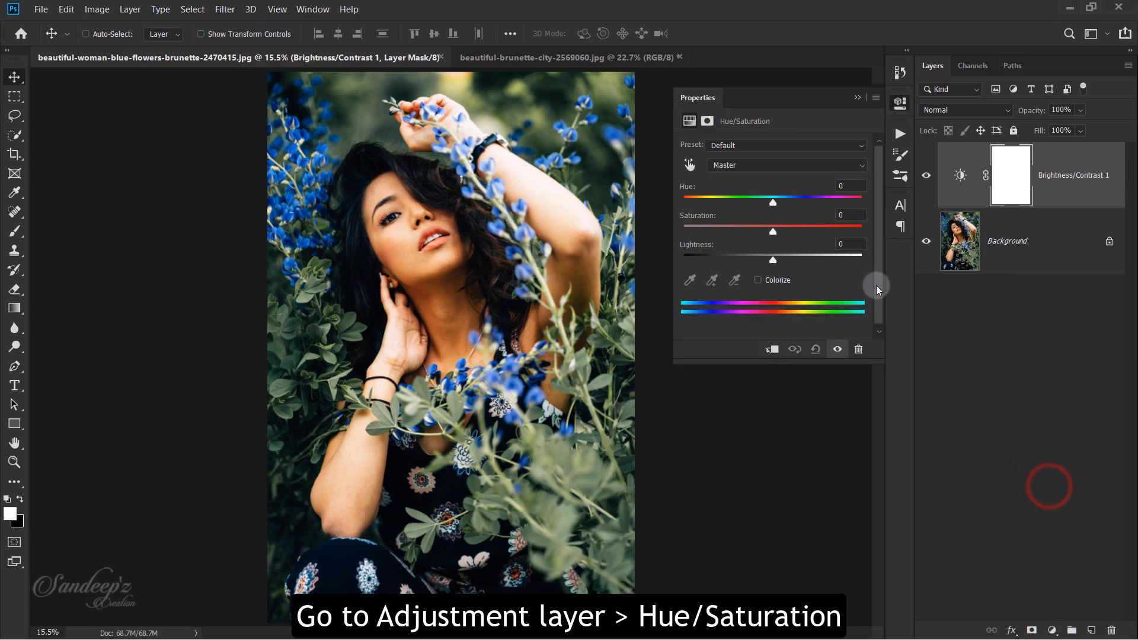
{"action": "left_click", "coordinate": [774, 167]}
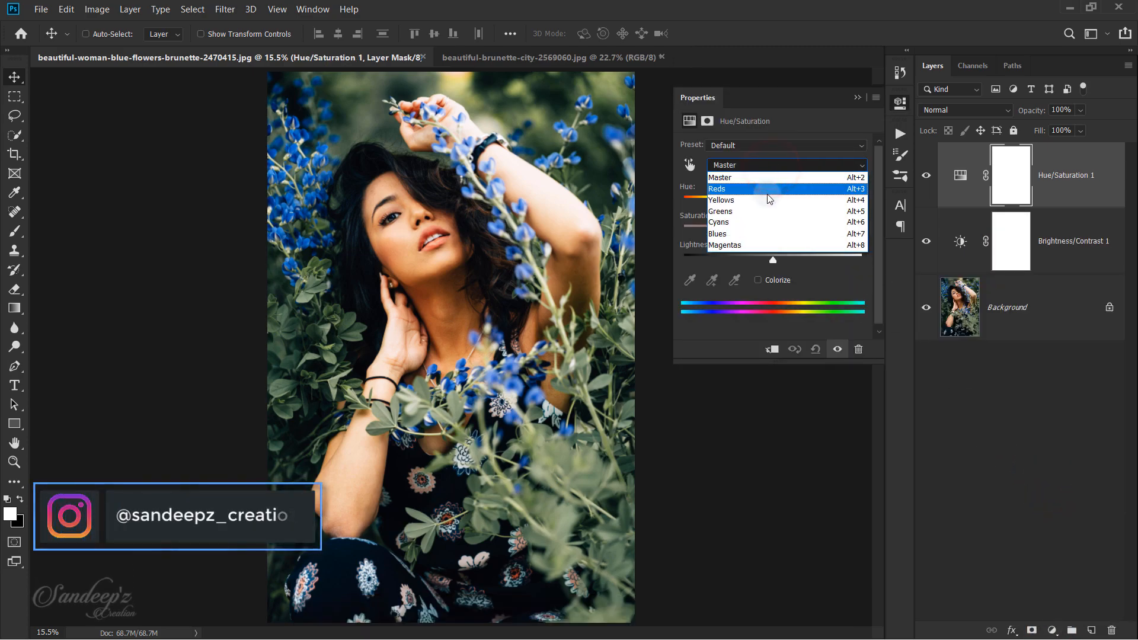
{"action": "left_click", "coordinate": [767, 180]}
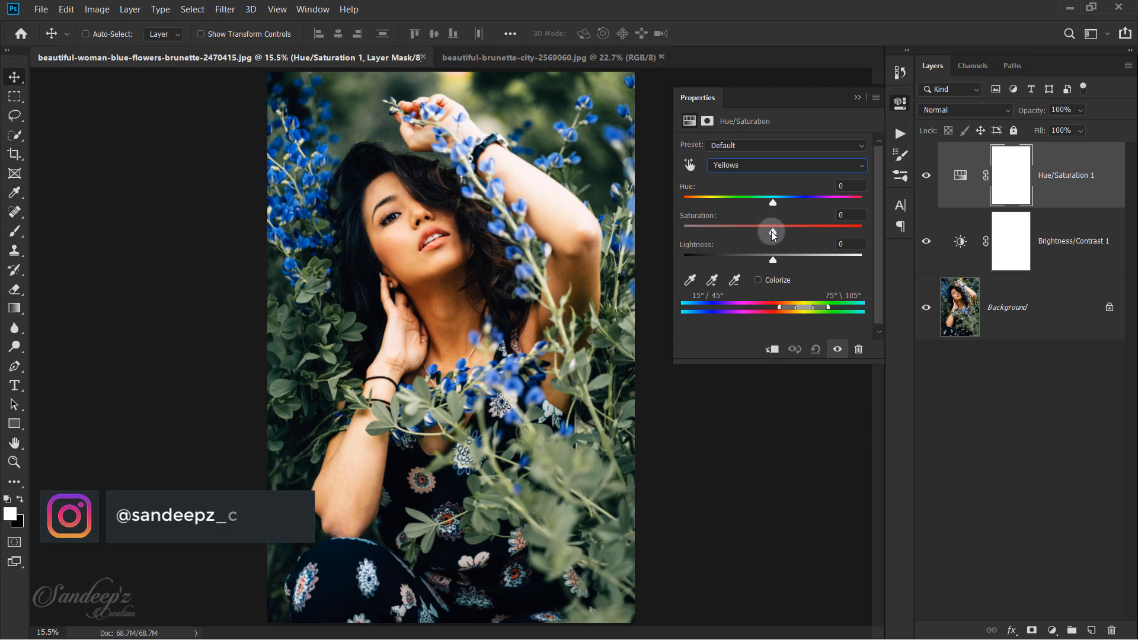
{"action": "left_click_drag", "start_coordinate": [695, 235], "coordinate": [683, 234]}
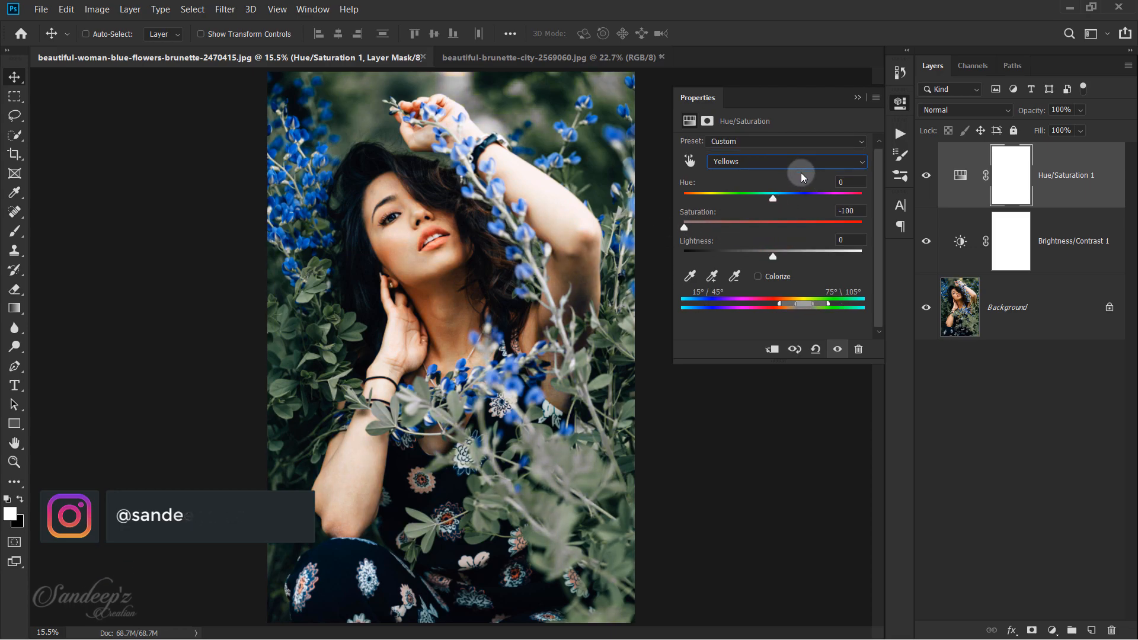
Set the saturation of the Greens, Cyans, Blues and Magentas to -100 in the Hue/Saturation adjustment.
{"action": "left_click_drag", "start_coordinate": [774, 226], "coordinate": [687, 225]}
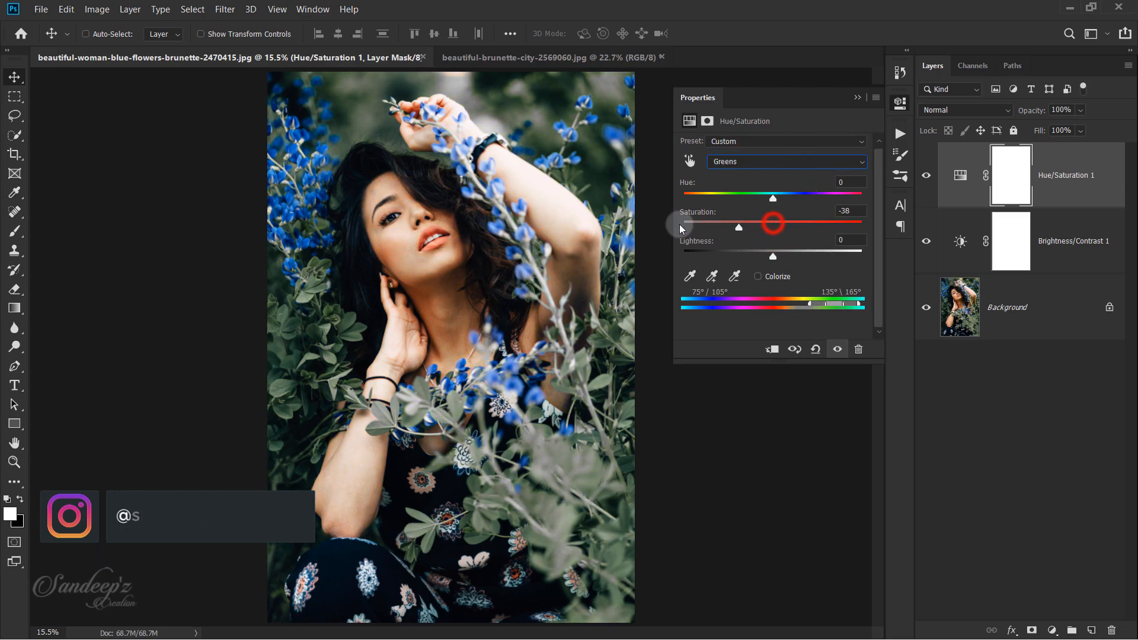
{"action": "left_click", "coordinate": [756, 161]}
{"action": "left_click", "coordinate": [758, 169]}
{"action": "left_click_drag", "start_coordinate": [772, 228], "coordinate": [678, 233]}
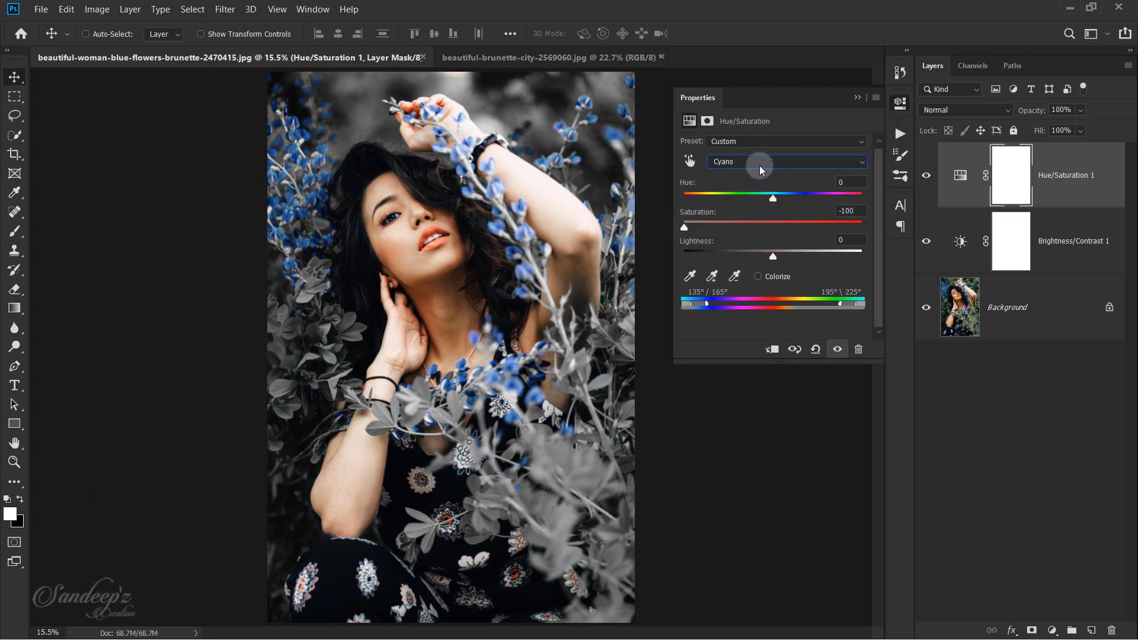
{"action": "left_click_drag", "start_coordinate": [771, 228], "coordinate": [682, 230]}
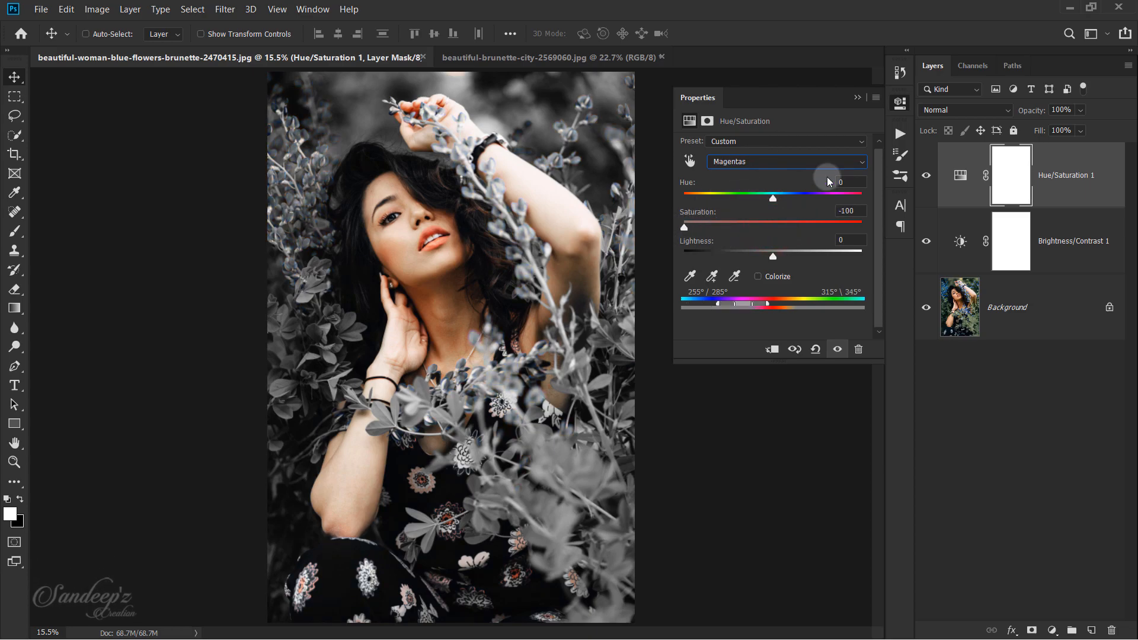
{"action": "left_click", "coordinate": [859, 99]}
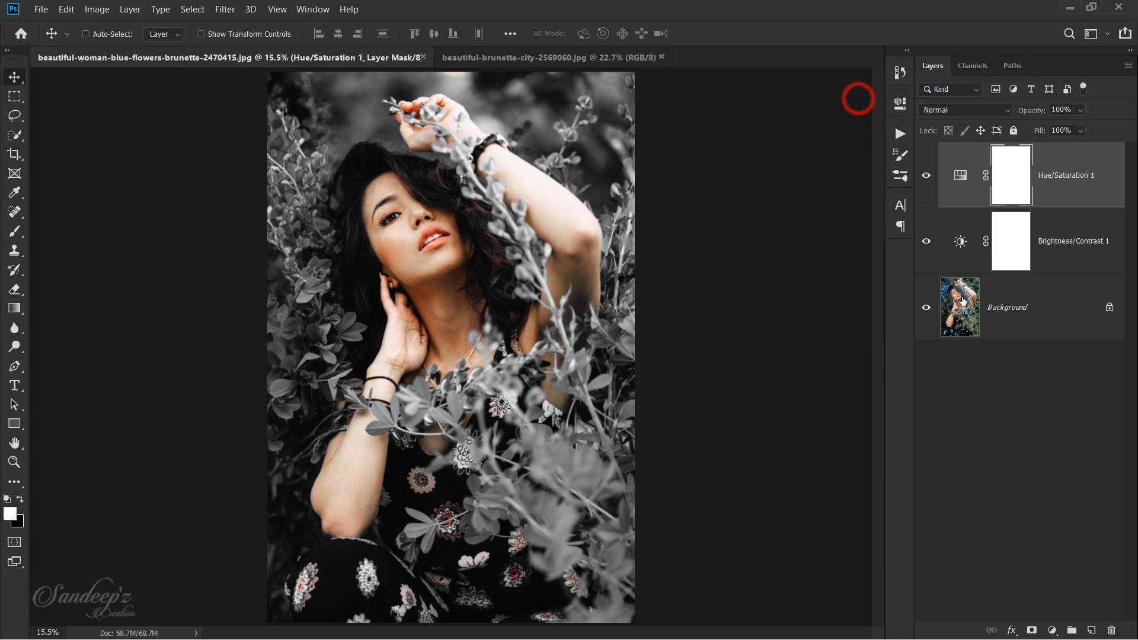
Add a Levels adjustment layer with the input black level at 21 and the output black level at 11.
{"action": "left_click", "coordinate": [1052, 631]}
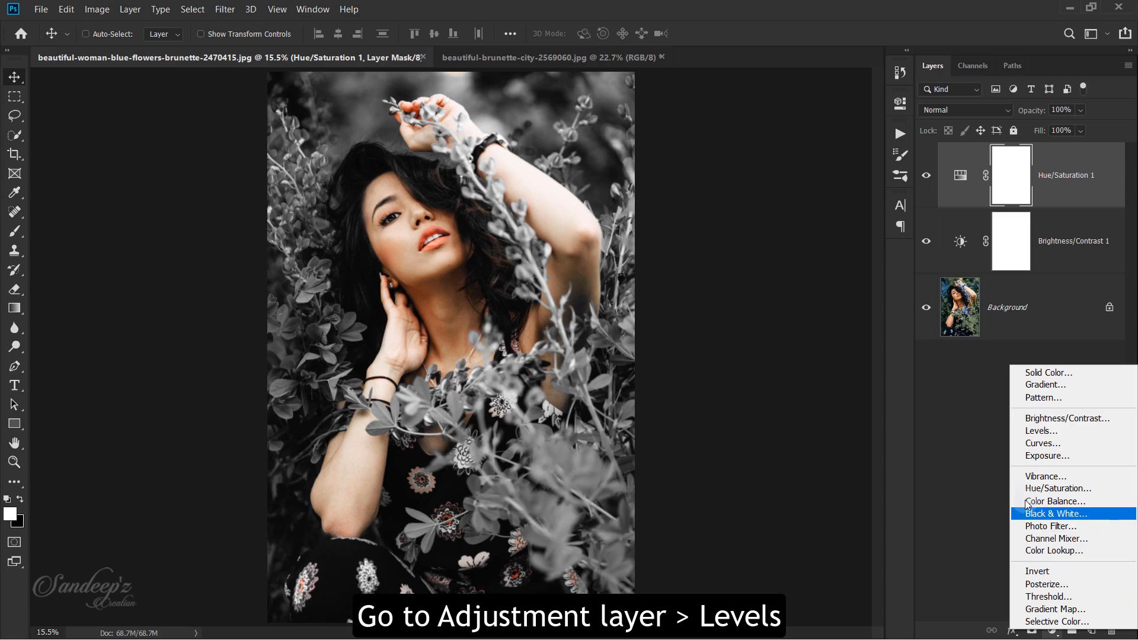
{"action": "left_click", "coordinate": [1035, 432]}
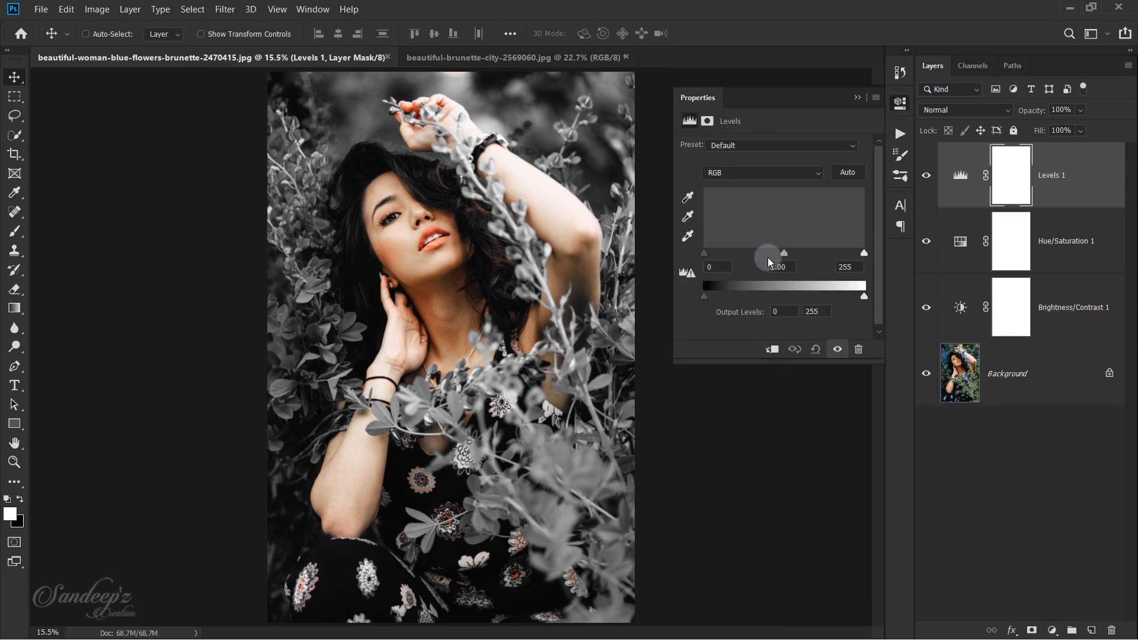
{"action": "left_click_drag", "start_coordinate": [702, 254], "coordinate": [715, 254]}
{"action": "mouse_move", "coordinate": [864, 254]}
{"action": "left_mouse_down"}
{"action": "mouse_move", "coordinate": [855, 255]}
{"action": "mouse_move", "coordinate": [865, 255]}
{"action": "left_mouse_up"}
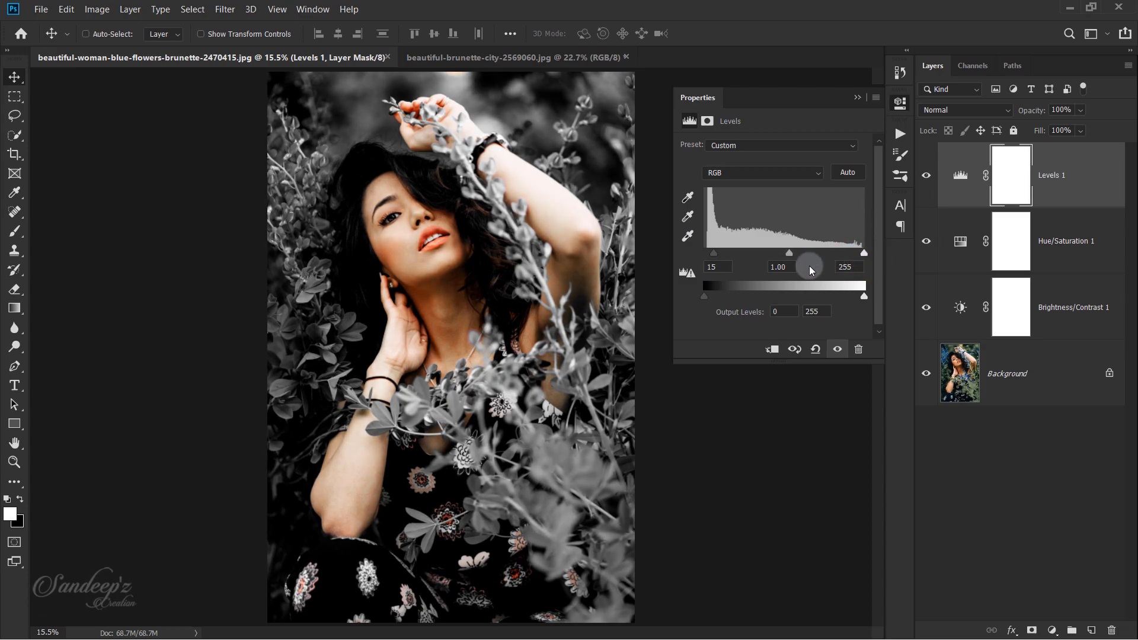
{"action": "left_click_drag", "start_coordinate": [714, 254], "coordinate": [718, 255]}
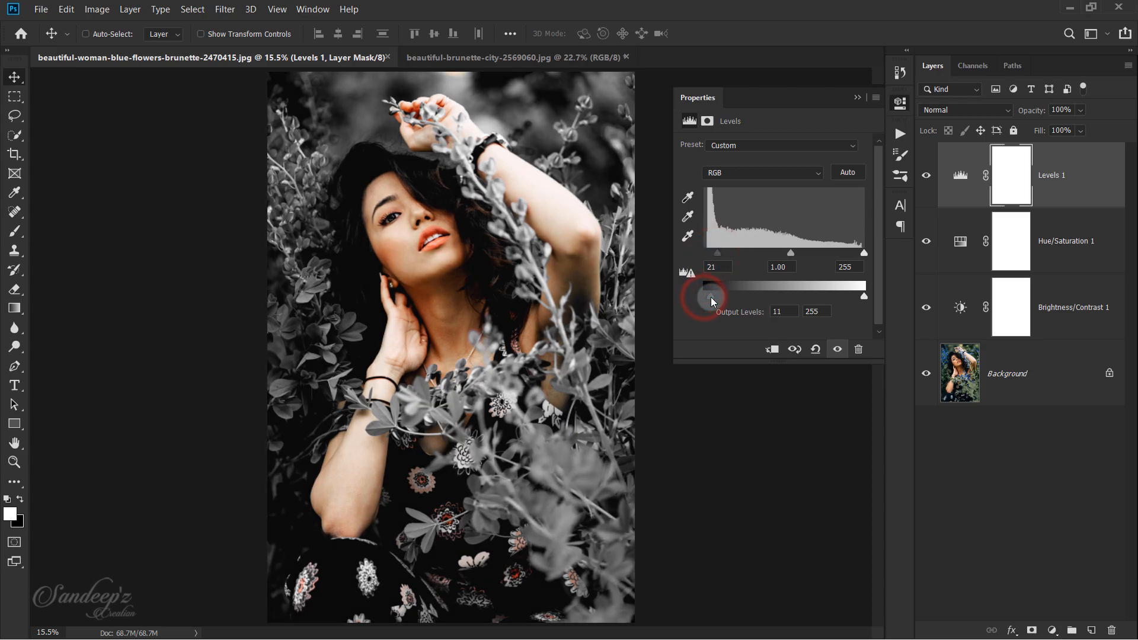
{"action": "left_click_drag", "start_coordinate": [712, 298], "coordinate": [710, 297]}
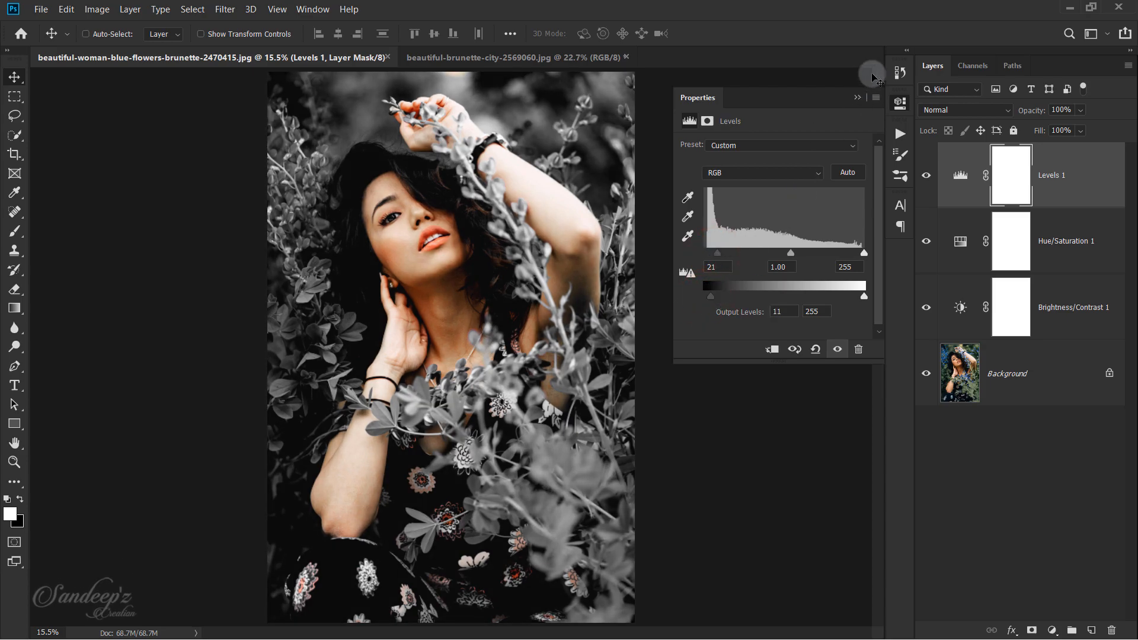
{"action": "left_click", "coordinate": [858, 99]}
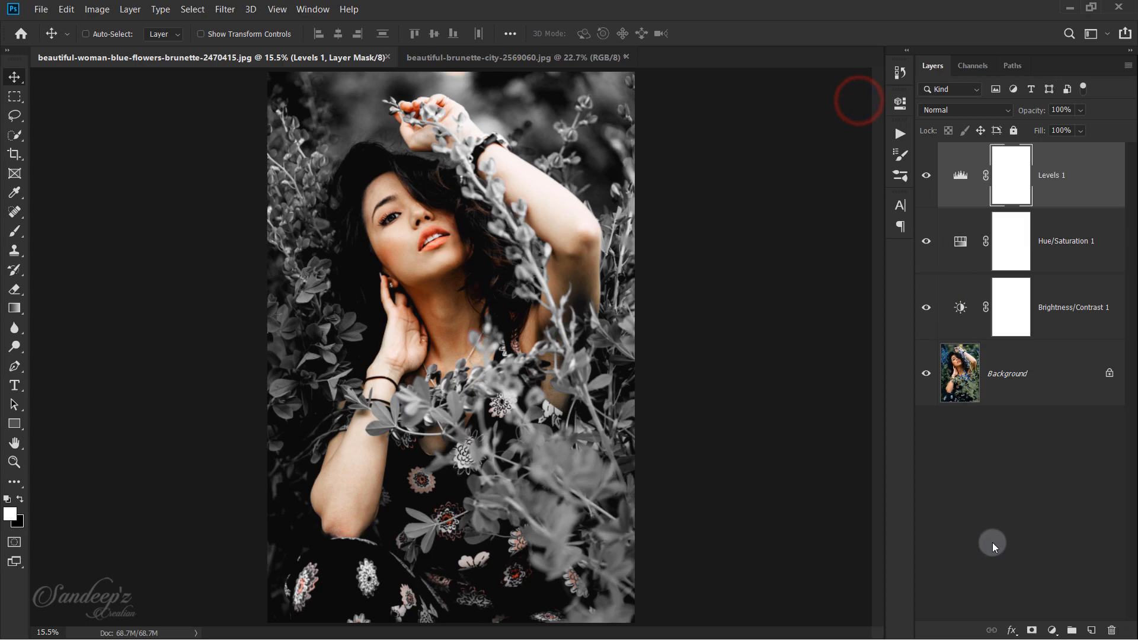
Add a Gradient Fill layer fading to transparent, with both colour stops set to black (000000).
{"action": "left_click", "coordinate": [1053, 630]}
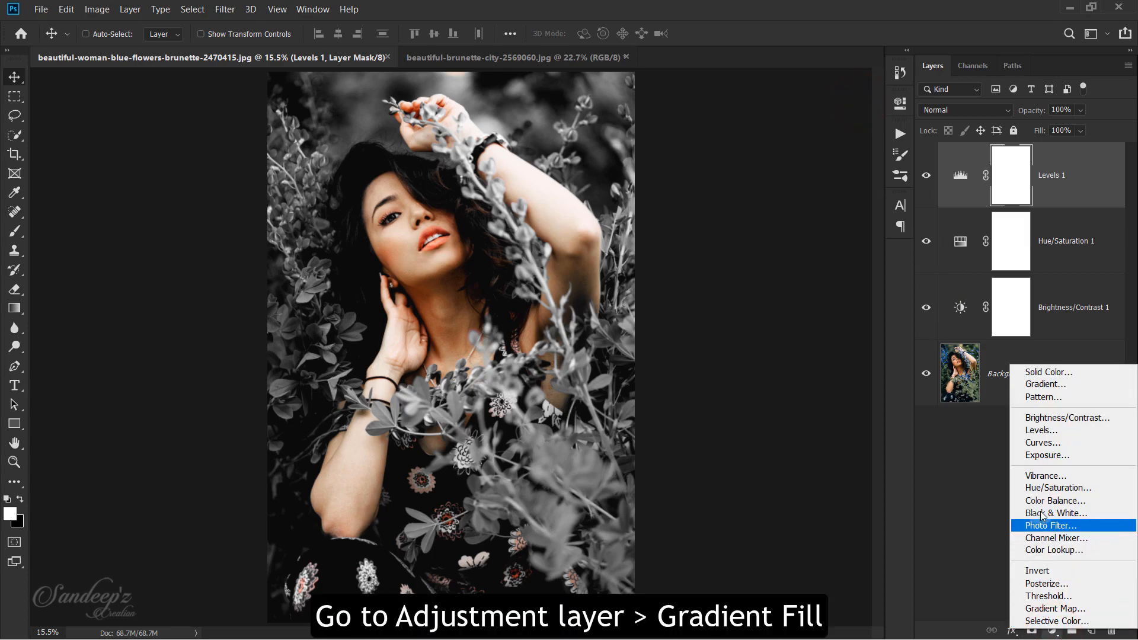
{"action": "left_click", "coordinate": [1043, 385]}
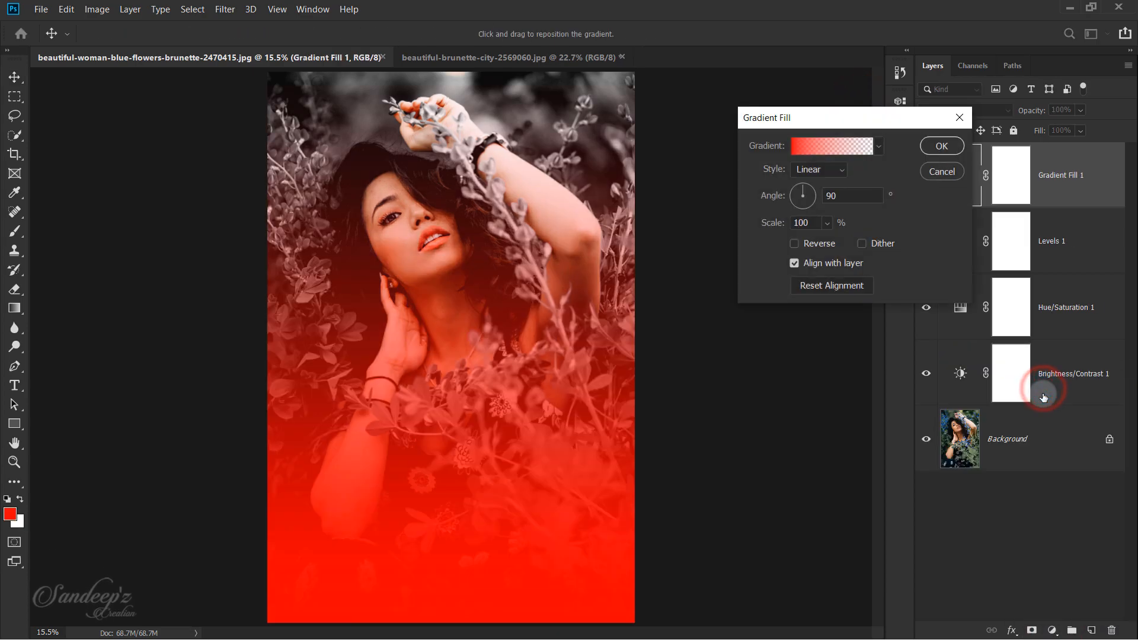
{"action": "left_click", "coordinate": [822, 148]}
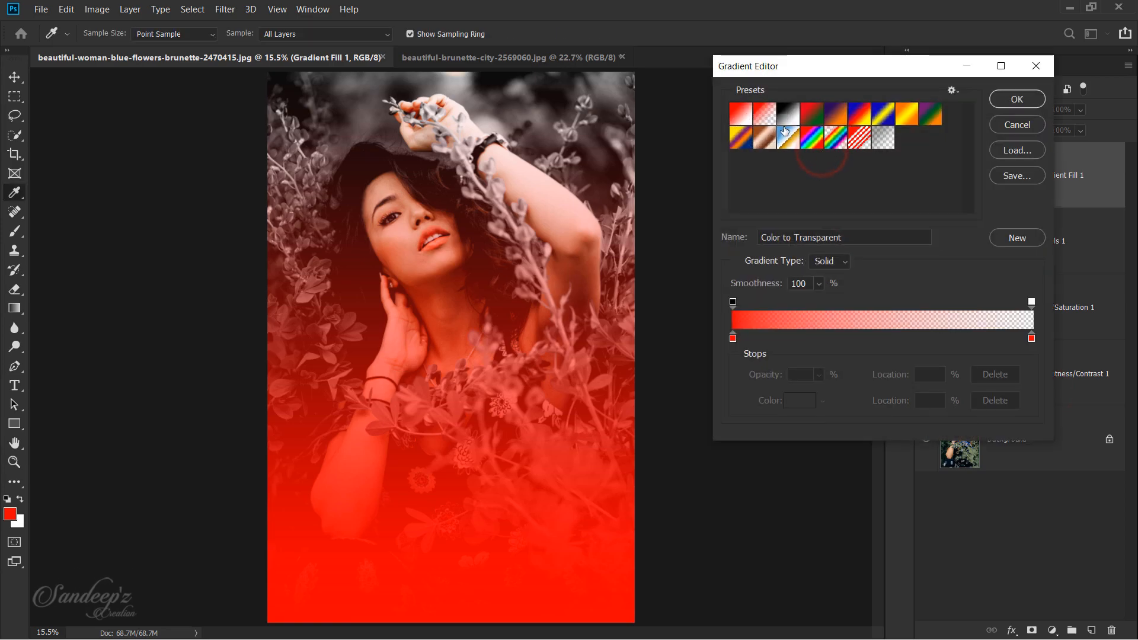
{"action": "double_click", "coordinate": [733, 339]}
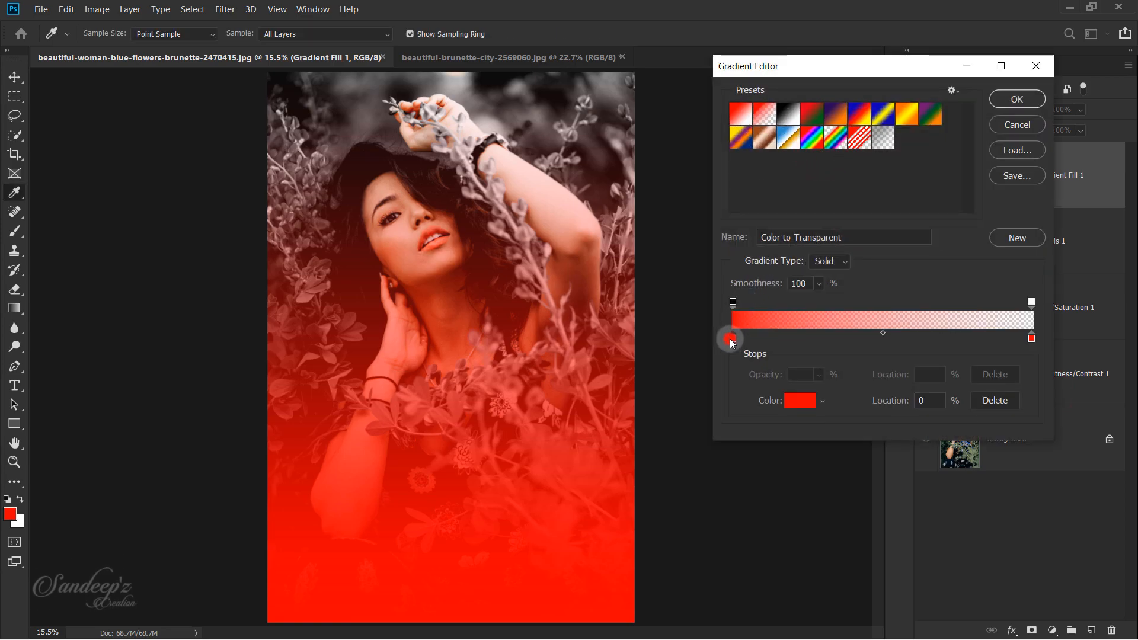
{"action": "left_click_drag", "start_coordinate": [753, 240], "coordinate": [682, 327]}
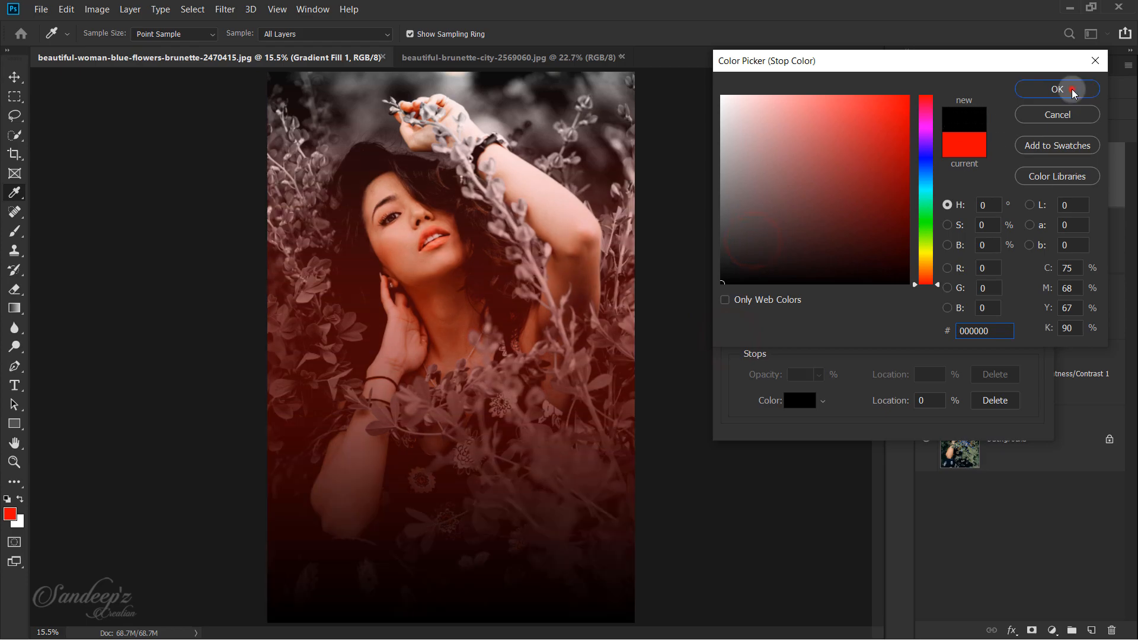
{"action": "left_click", "coordinate": [1059, 89]}
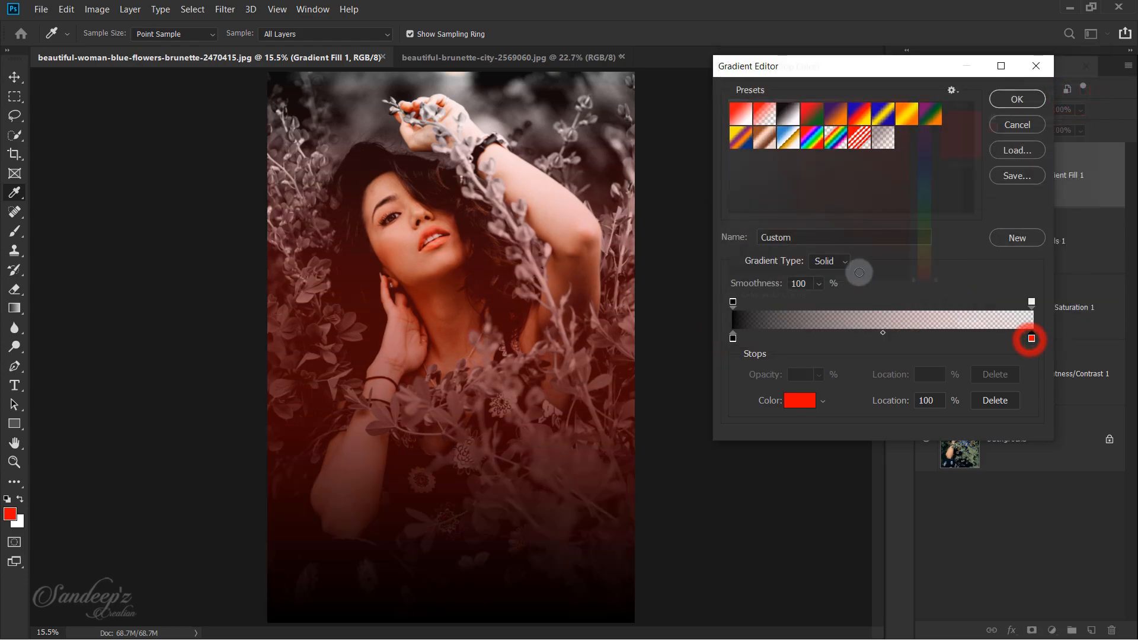
{"action": "double_click", "coordinate": [1032, 338]}
{"action": "left_click_drag", "start_coordinate": [829, 252], "coordinate": [717, 288]}
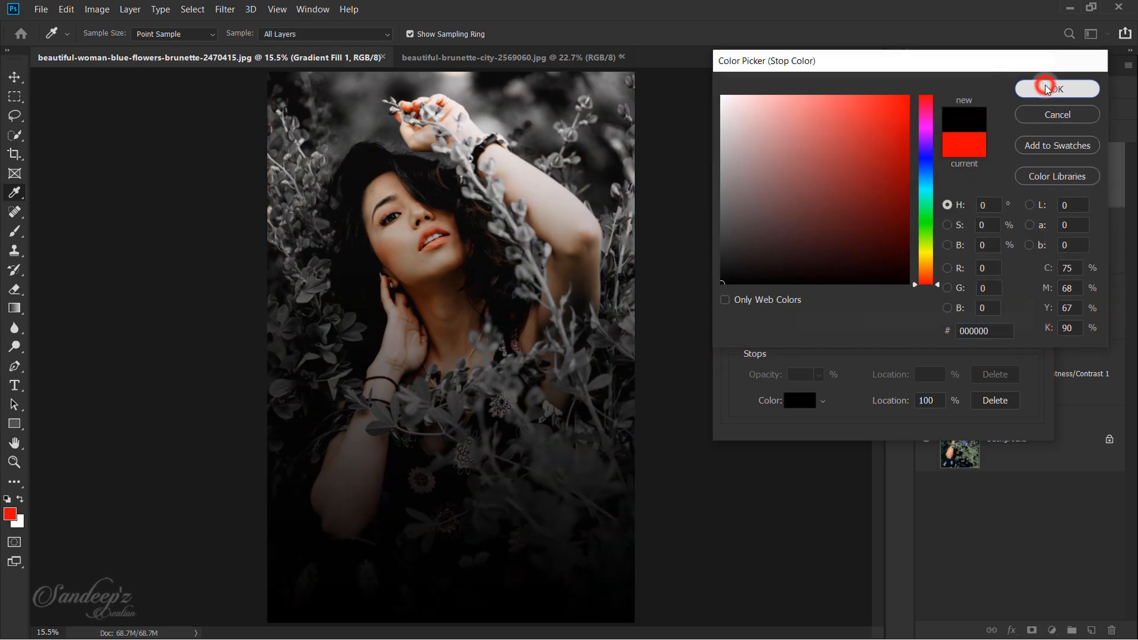
{"action": "left_click", "coordinate": [1048, 88]}
{"action": "left_click", "coordinate": [1027, 96]}
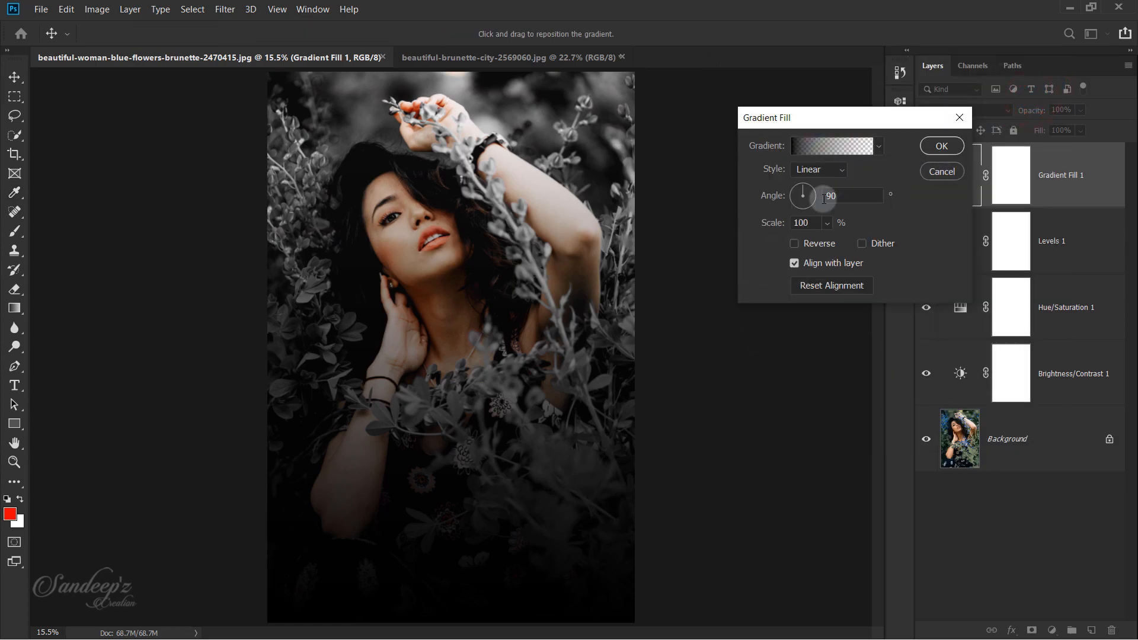
Make the gradient fill radial and reversed, and move its clear centre up over the woman's face.
{"action": "left_click", "coordinate": [821, 172]}
{"action": "left_click", "coordinate": [818, 196]}
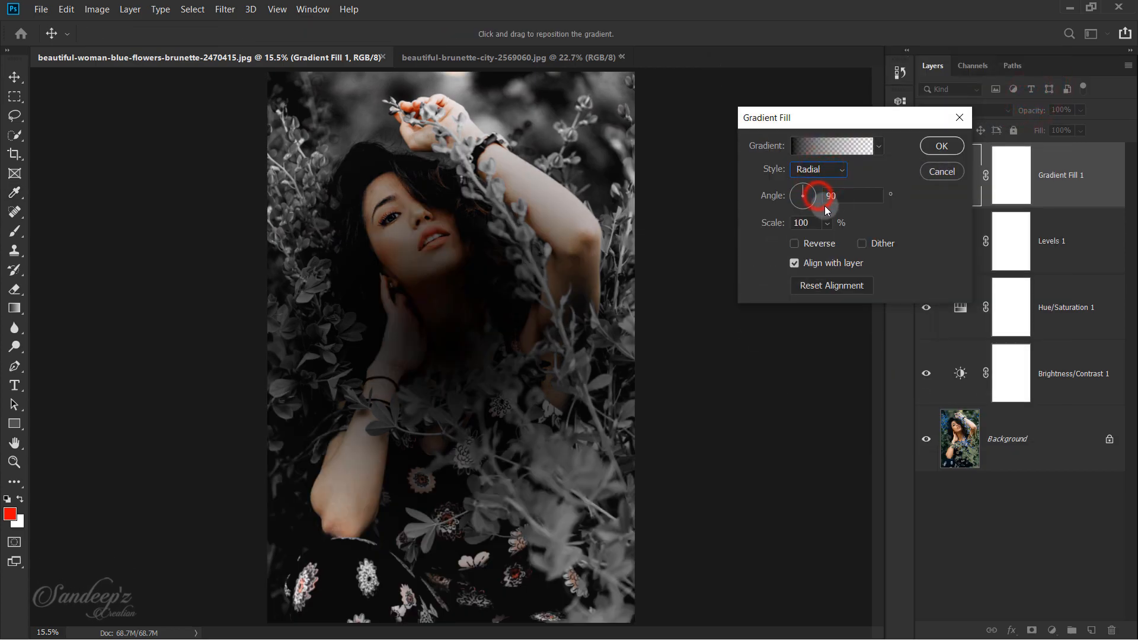
{"action": "left_click", "coordinate": [794, 244]}
{"action": "left_click", "coordinate": [423, 253]}
{"action": "mouse_move", "coordinate": [427, 192]}
{"action": "left_mouse_down"}
{"action": "mouse_move", "coordinate": [421, 173]}
{"action": "mouse_move", "coordinate": [440, 179]}
{"action": "left_mouse_up"}
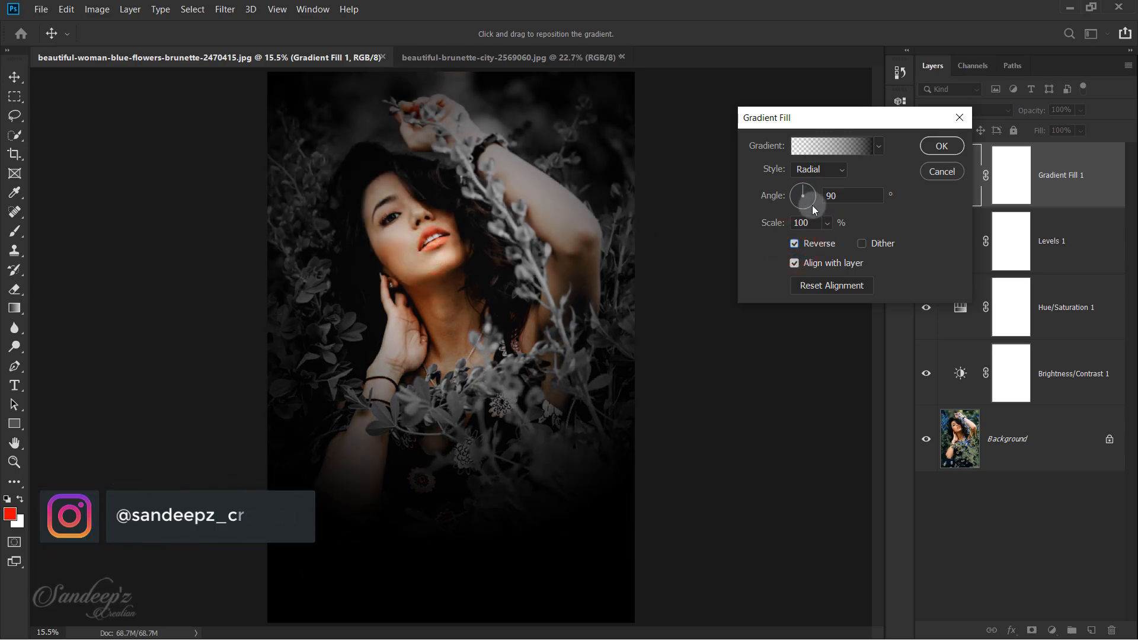
Set the gradient fill's scale to 275% and its angle to -56.05°, and apply it.
{"action": "left_click", "coordinate": [826, 223]}
{"action": "left_click_drag", "start_coordinate": [830, 244], "coordinate": [838, 249]}
{"action": "left_click_drag", "start_coordinate": [808, 198], "coordinate": [811, 206]}
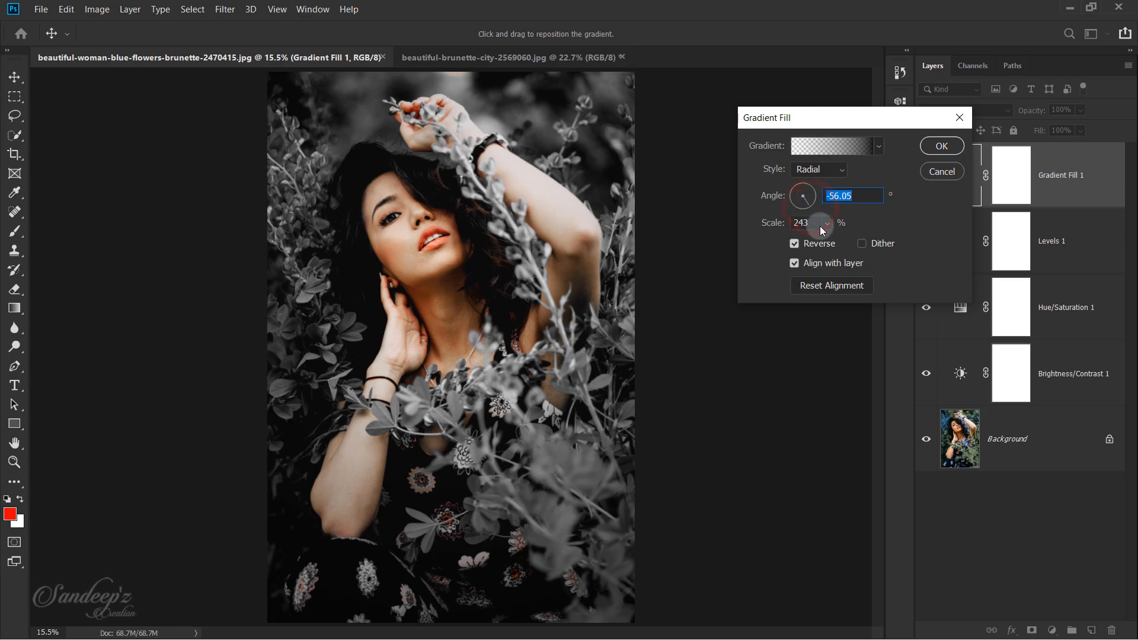
{"action": "left_click_drag", "start_coordinate": [830, 240], "coordinate": [834, 243]}
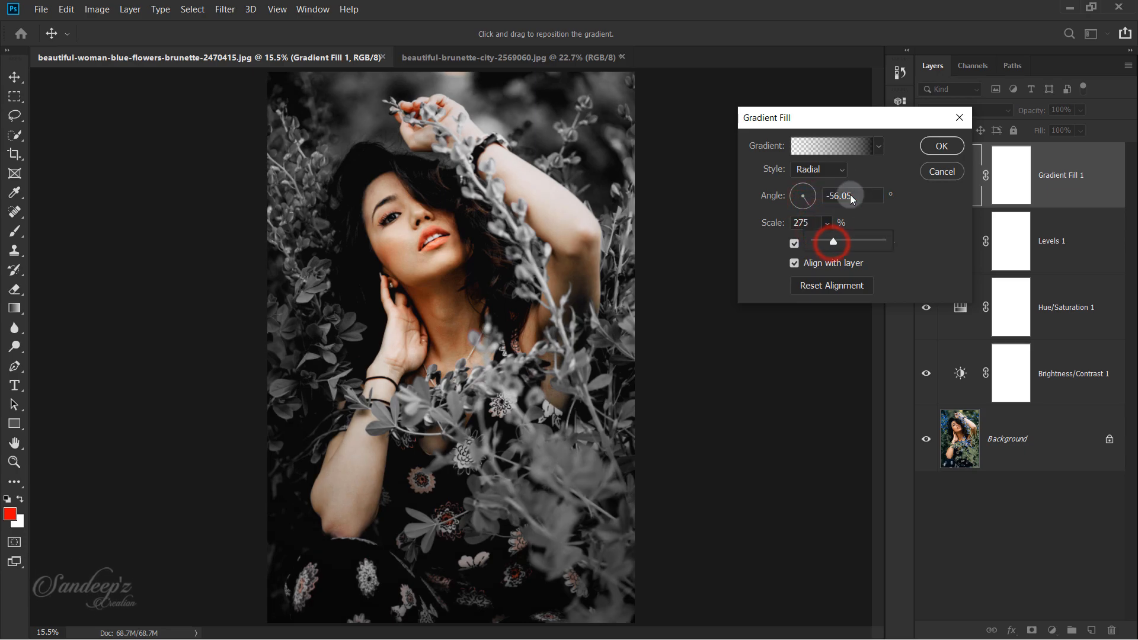
{"action": "left_click", "coordinate": [927, 145]}
Lower the Gradient Fill layer's opacity to 69% and toggle its visibility to compare the effect.
{"action": "mouse_move", "coordinate": [1029, 113]}
{"action": "left_mouse_down"}
{"action": "mouse_move", "coordinate": [891, 122]}
{"action": "mouse_move", "coordinate": [935, 132]}
{"action": "left_mouse_up"}
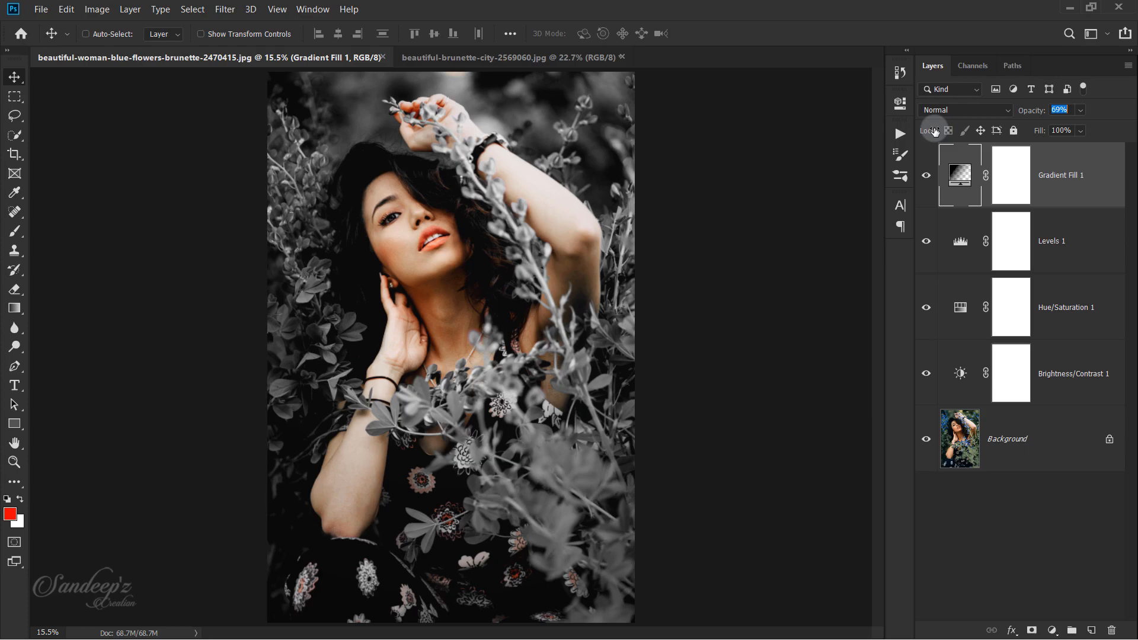
{"action": "left_click", "coordinate": [927, 175]}
{"action": "left_click", "coordinate": [926, 175]}
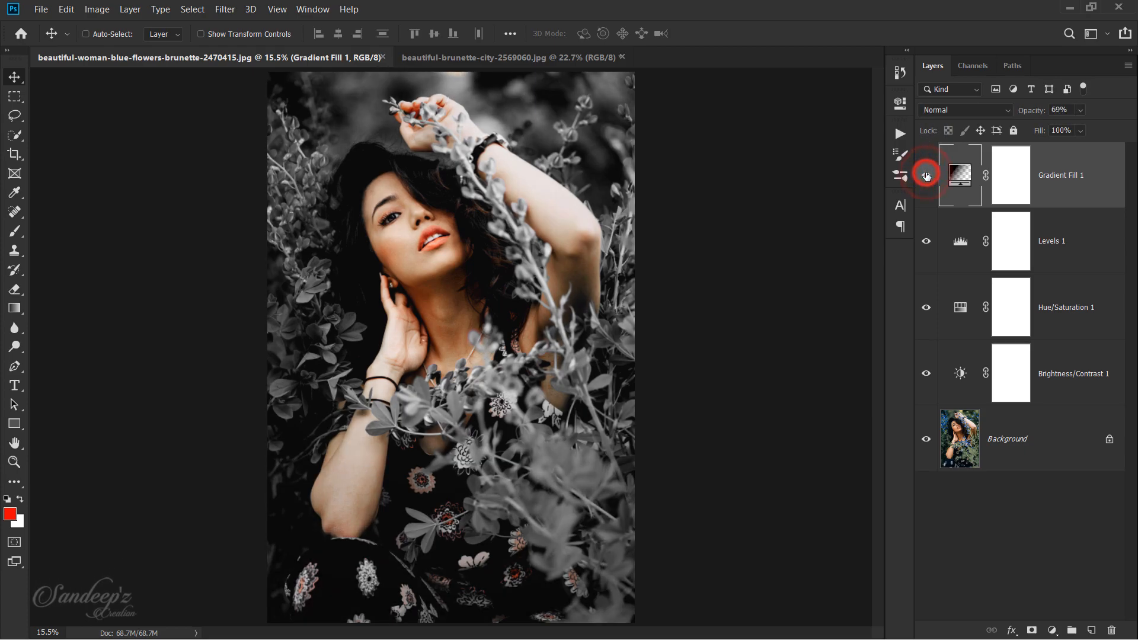
Add a Curves layer above the gradient fill, lifting the black point slightly, anchoring shadows and highlights on the diagonal, and lowering the white point.
{"action": "left_click", "coordinate": [1055, 631]}
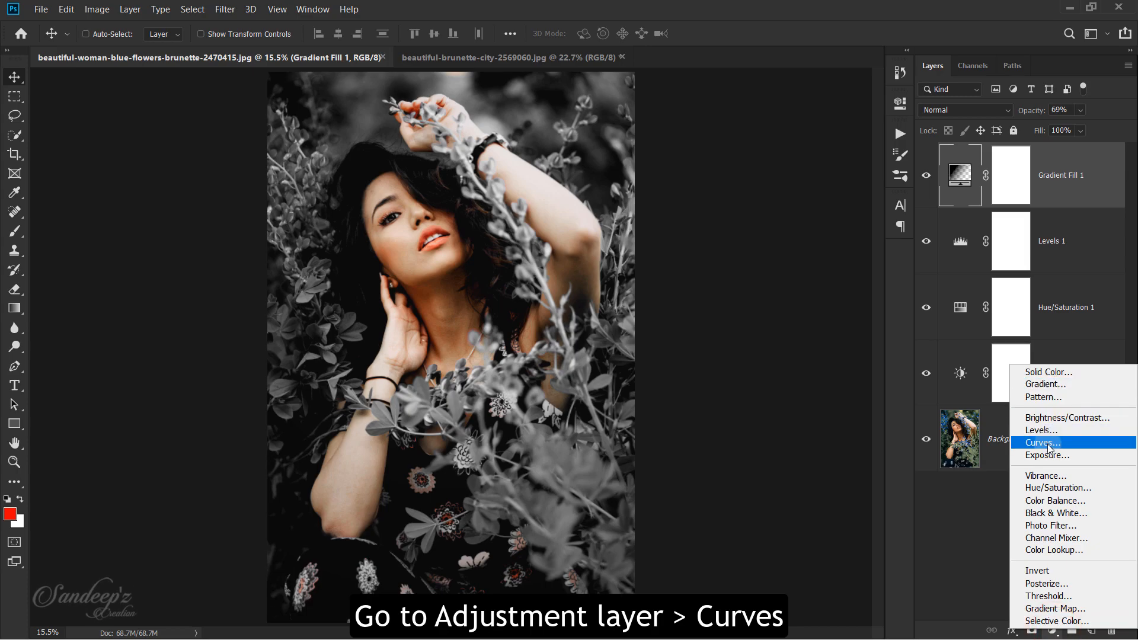
{"action": "left_click", "coordinate": [1043, 443]}
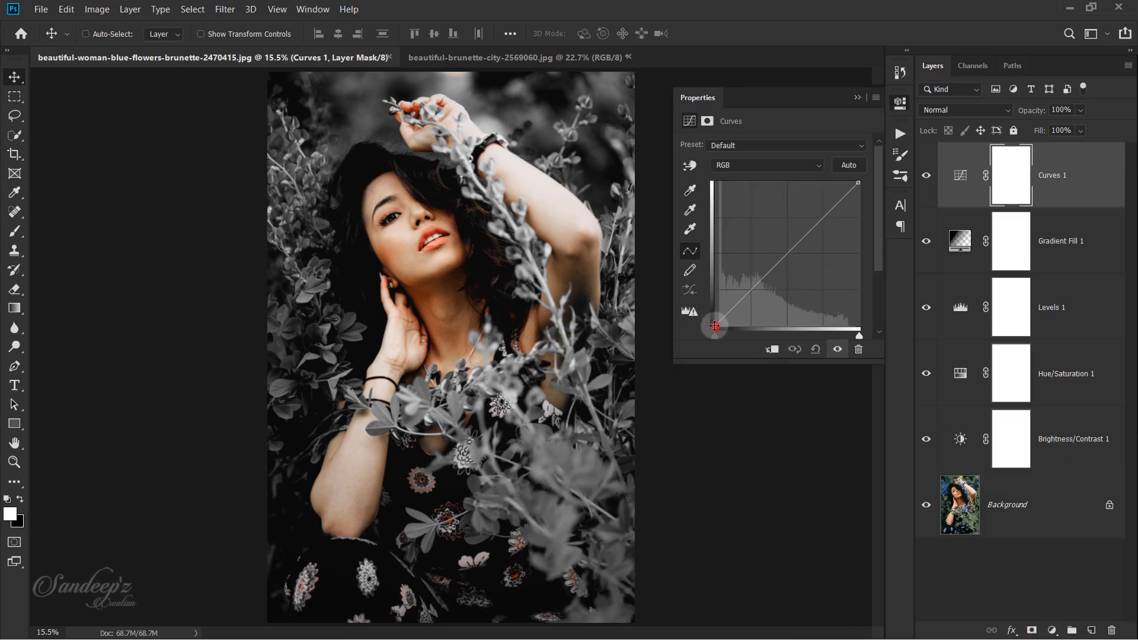
{"action": "left_click_drag", "start_coordinate": [716, 326], "coordinate": [717, 313]}
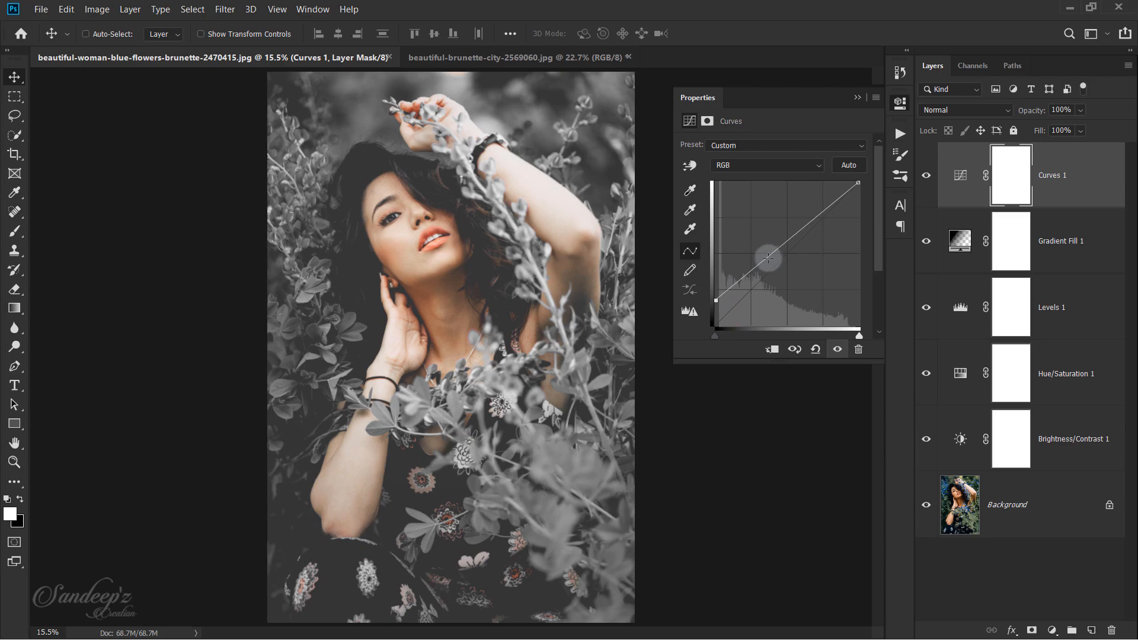
{"action": "left_click_drag", "start_coordinate": [763, 261], "coordinate": [703, 322]}
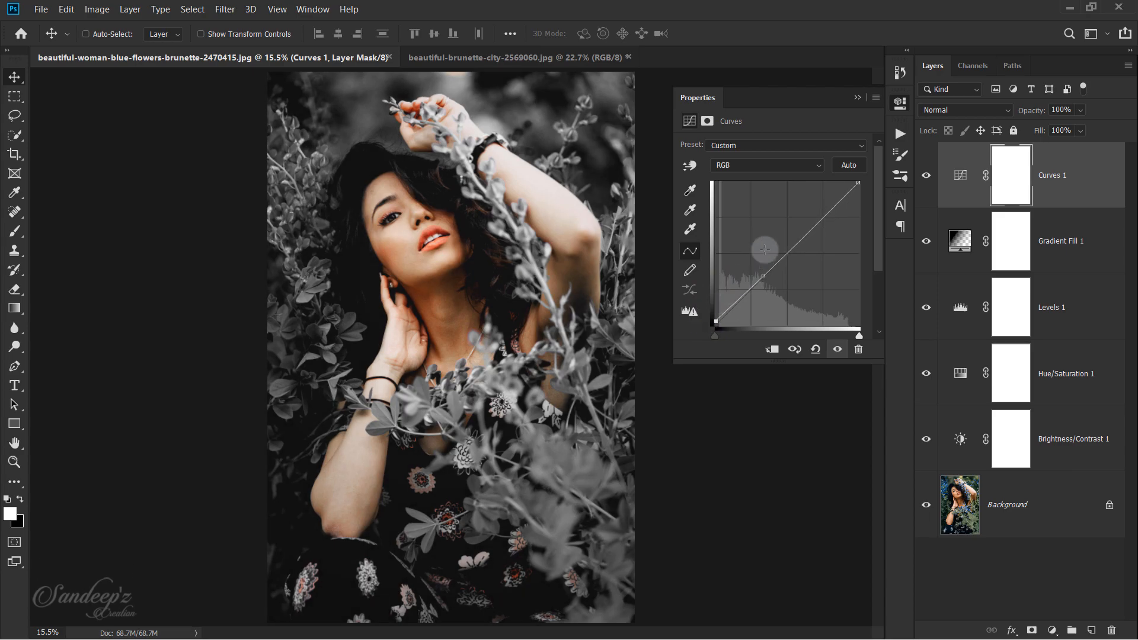
{"action": "left_click", "coordinate": [823, 218]}
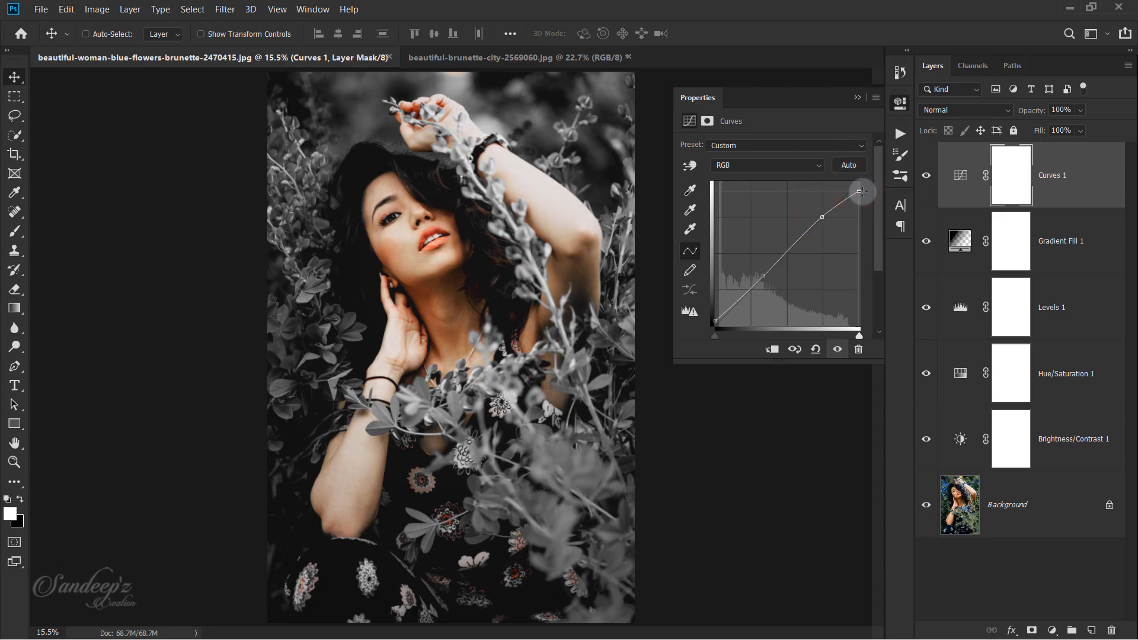
{"action": "left_click", "coordinate": [861, 97]}
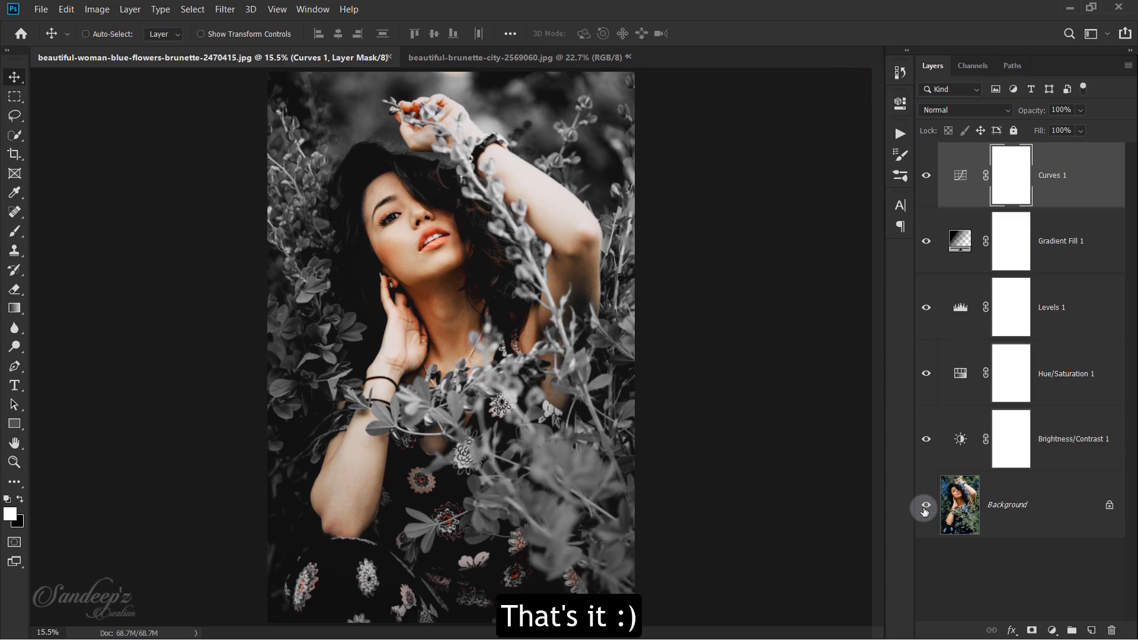
Toggle all layers above the Background off and on repeatedly to compare the portrait before and after grading.
{"action": "left_click", "coordinate": [923, 511], "text": "alt"}
{"action": "left_click", "coordinate": [923, 511], "text": "alt"}
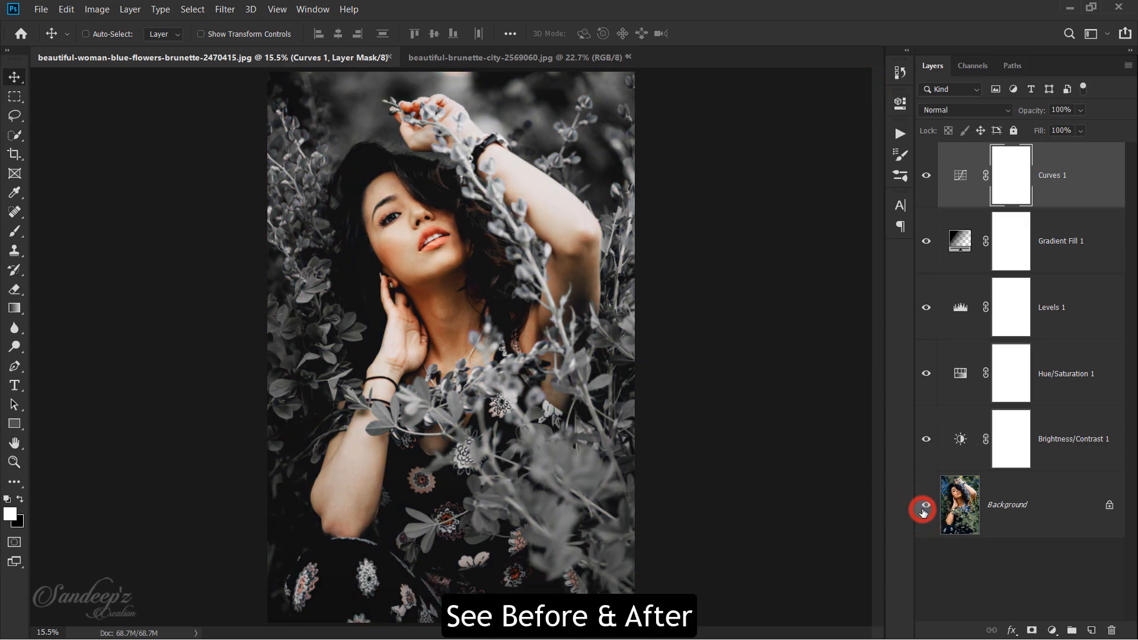
{"action": "left_click", "coordinate": [924, 512], "text": "alt"}
{"action": "left_click", "coordinate": [923, 511], "text": "alt"}
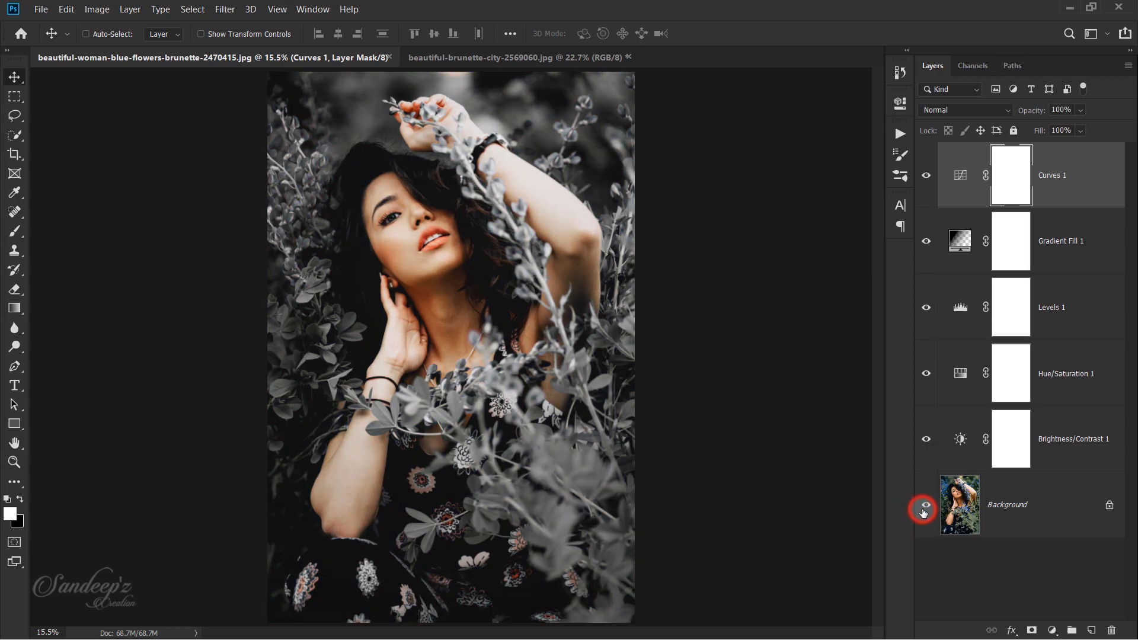
{"action": "left_click", "coordinate": [923, 511], "text": "alt"}
{"action": "left_click", "coordinate": [924, 511], "text": "alt"}
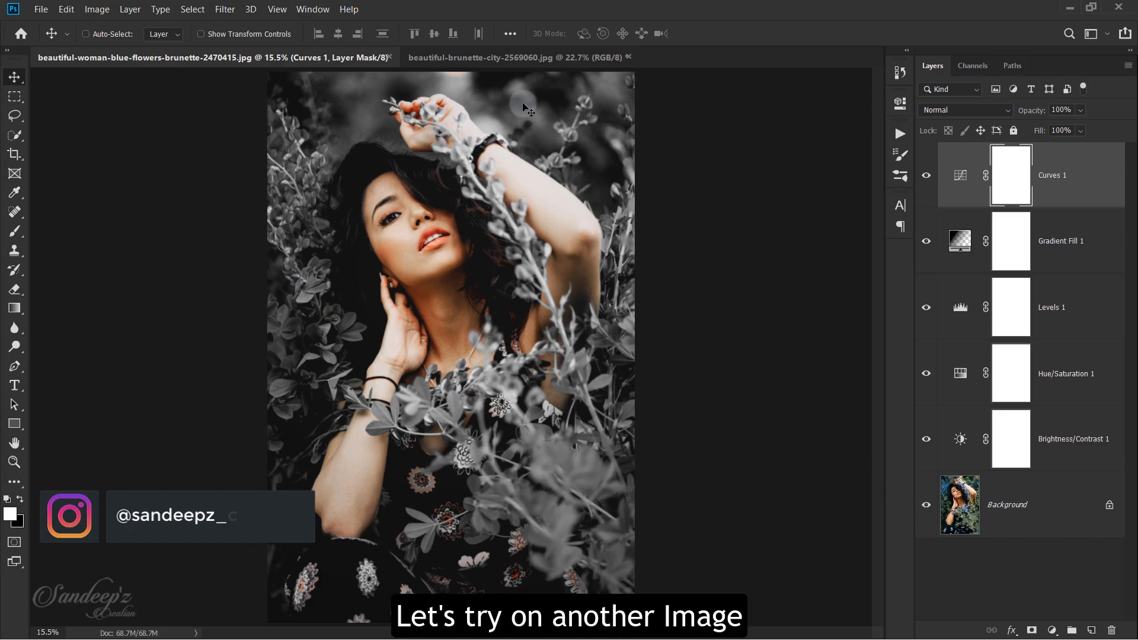
Switch to the beautiful-brunette-city-2569060.jpg image and show the list of loaded actions.
{"action": "left_click", "coordinate": [517, 56]}
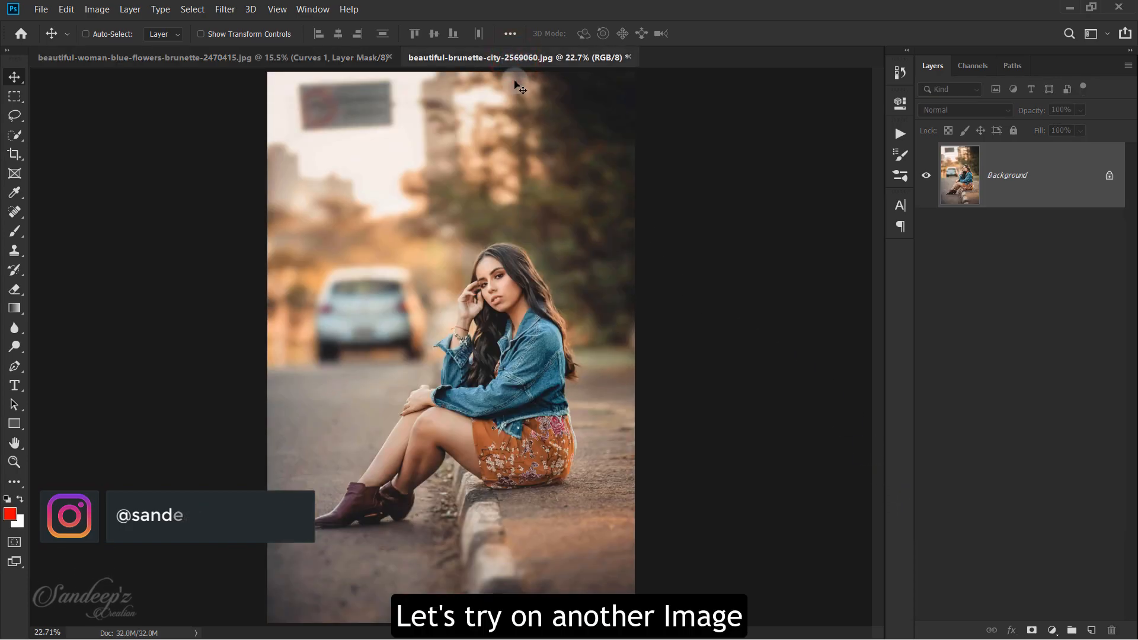
{"action": "left_click", "coordinate": [312, 9]}
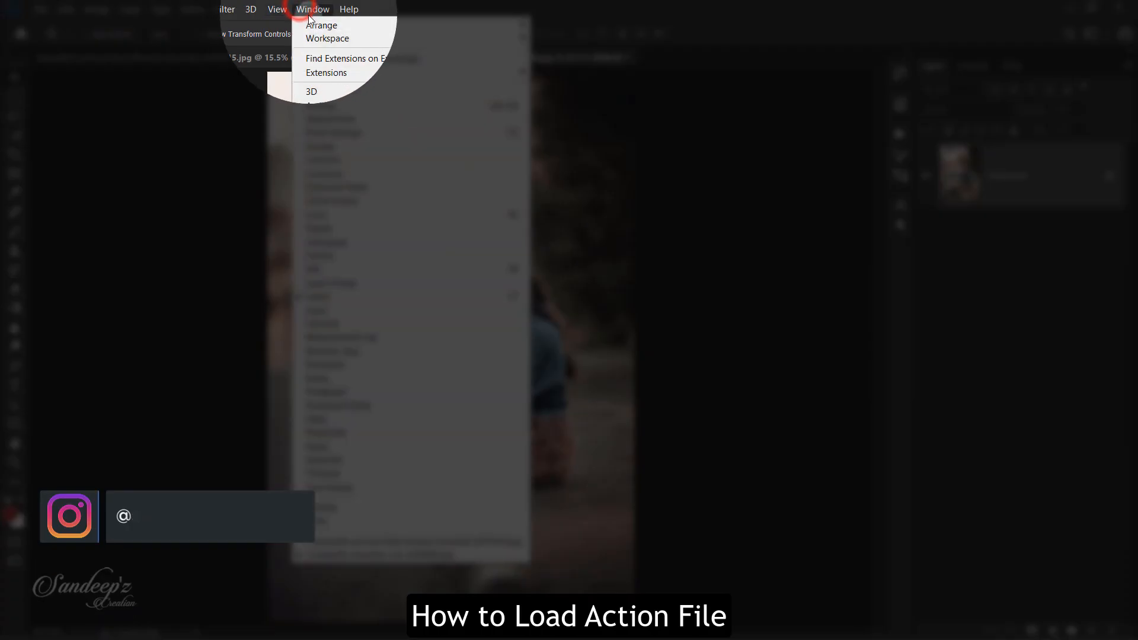
{"action": "left_click", "coordinate": [321, 107]}
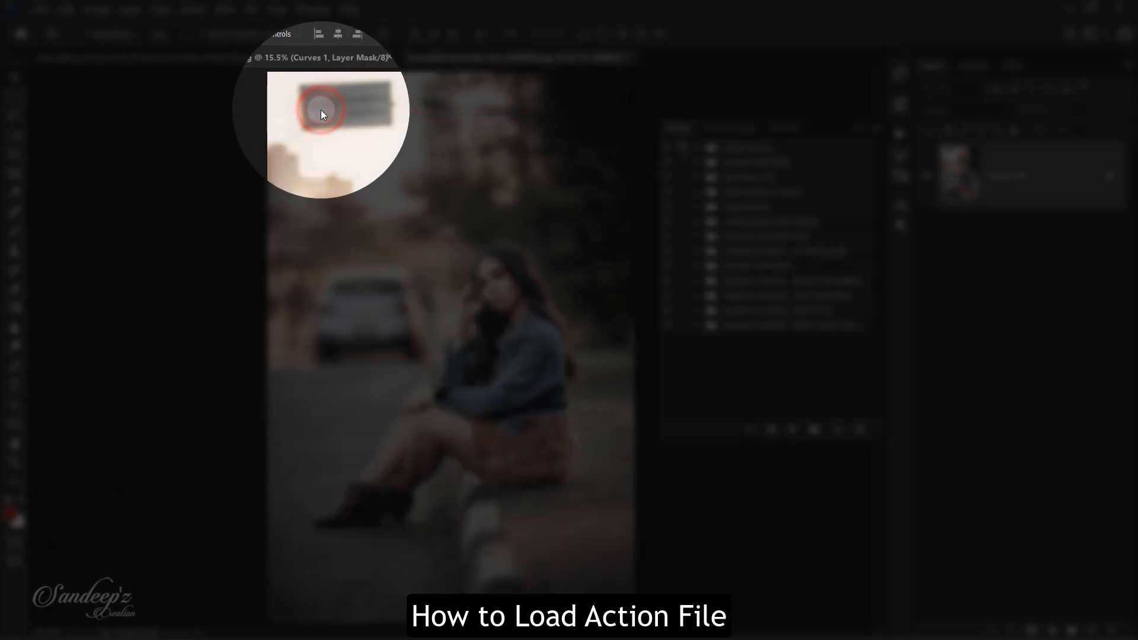
{"action": "left_click", "coordinate": [876, 127]}
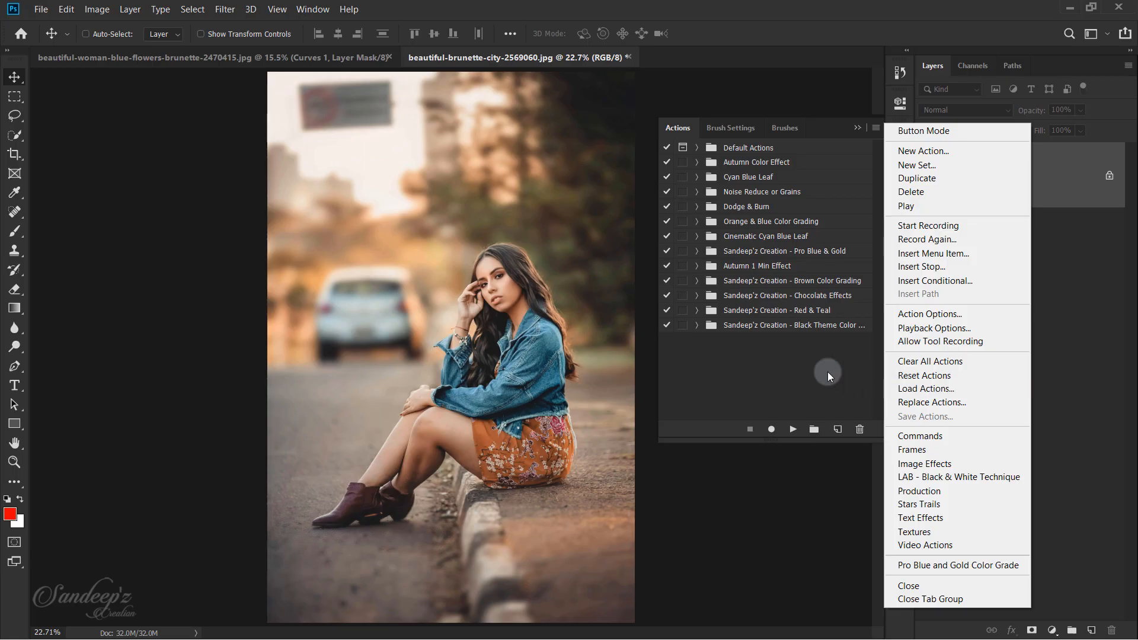
{"action": "left_click", "coordinate": [801, 363]}
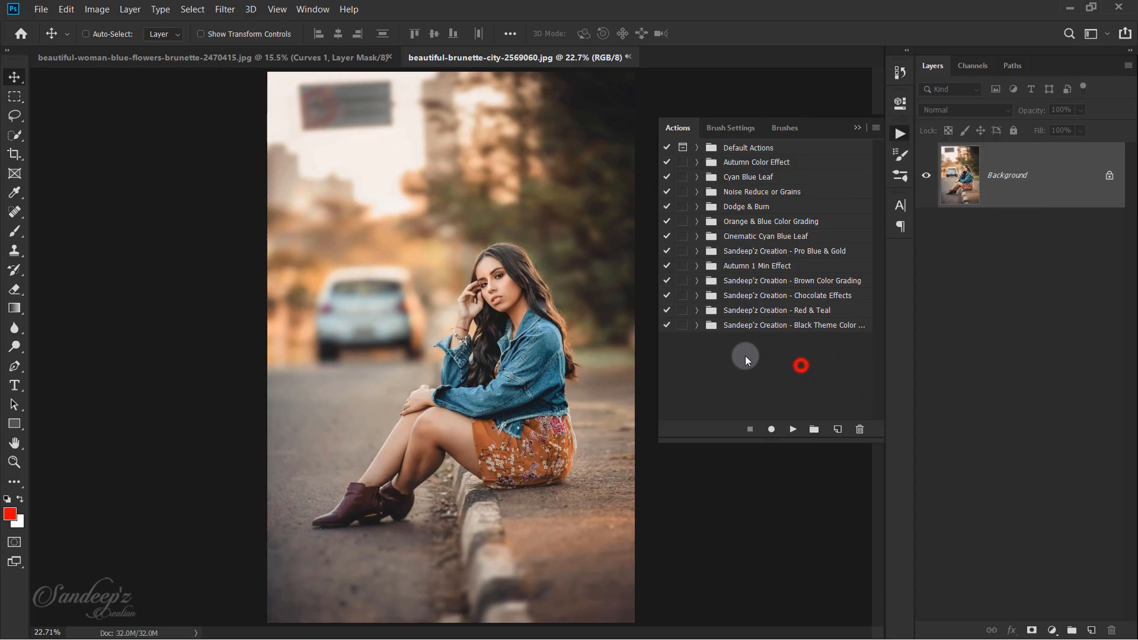
Run the Black Theme Color Grading action on the street photo and expand the layer group it creates.
{"action": "left_click", "coordinate": [697, 325]}
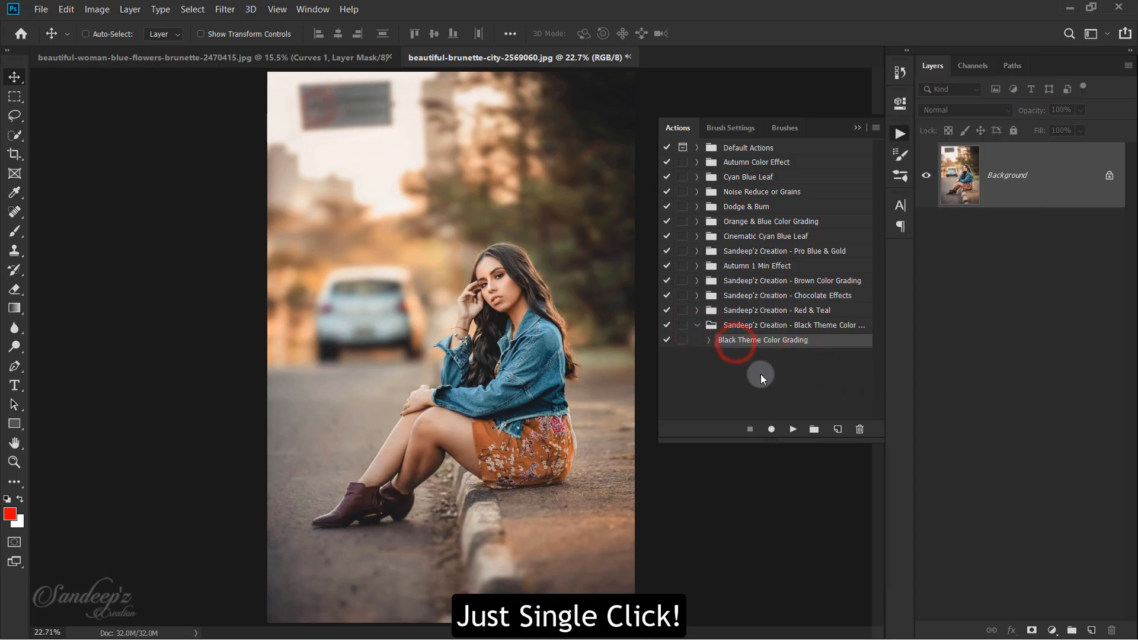
{"action": "left_click", "coordinate": [792, 428]}
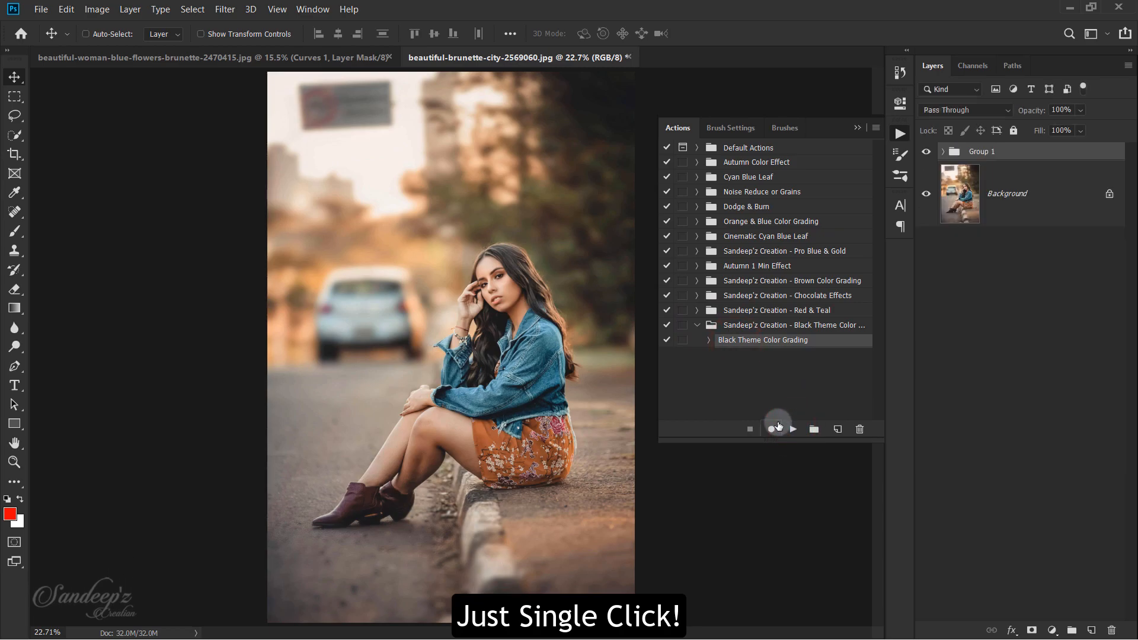
{"action": "left_click", "coordinate": [943, 152]}
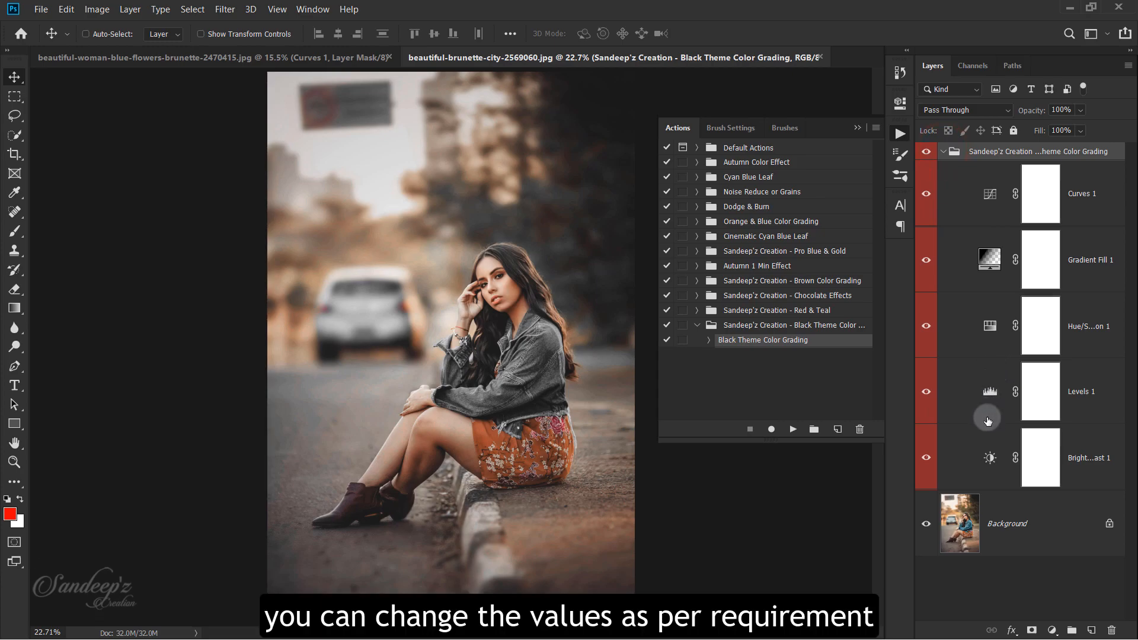
Set the grading group's Brightness/Contrast layer to brightness 20 and contrast 28.
{"action": "double_click", "coordinate": [990, 458]}
{"action": "left_click", "coordinate": [837, 172]}
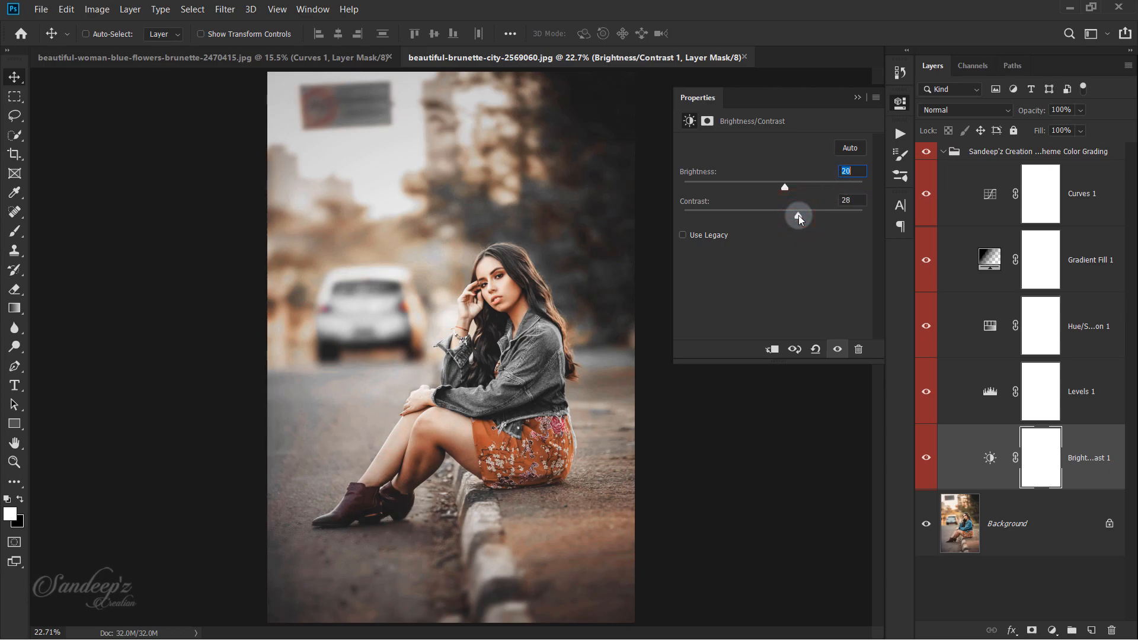
{"action": "left_click", "coordinate": [860, 99]}
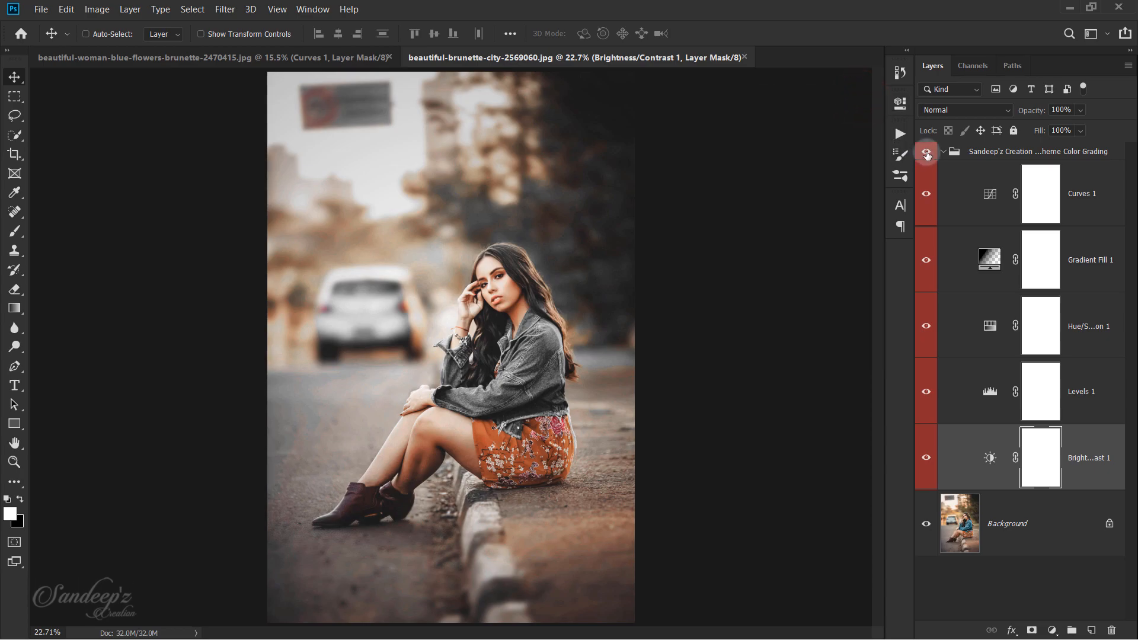
Reposition the radial gradient fill so its clear centre sits higher, over the seated woman's face, and apply it.
{"action": "double_click", "coordinate": [989, 259]}
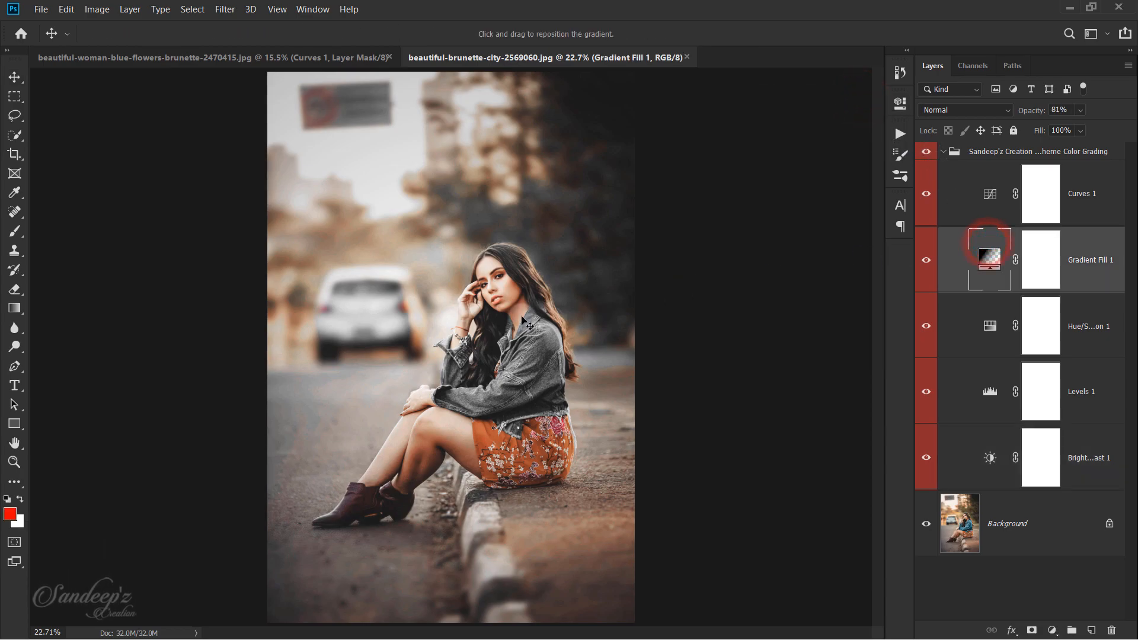
{"action": "left_click_drag", "start_coordinate": [494, 388], "coordinate": [513, 283]}
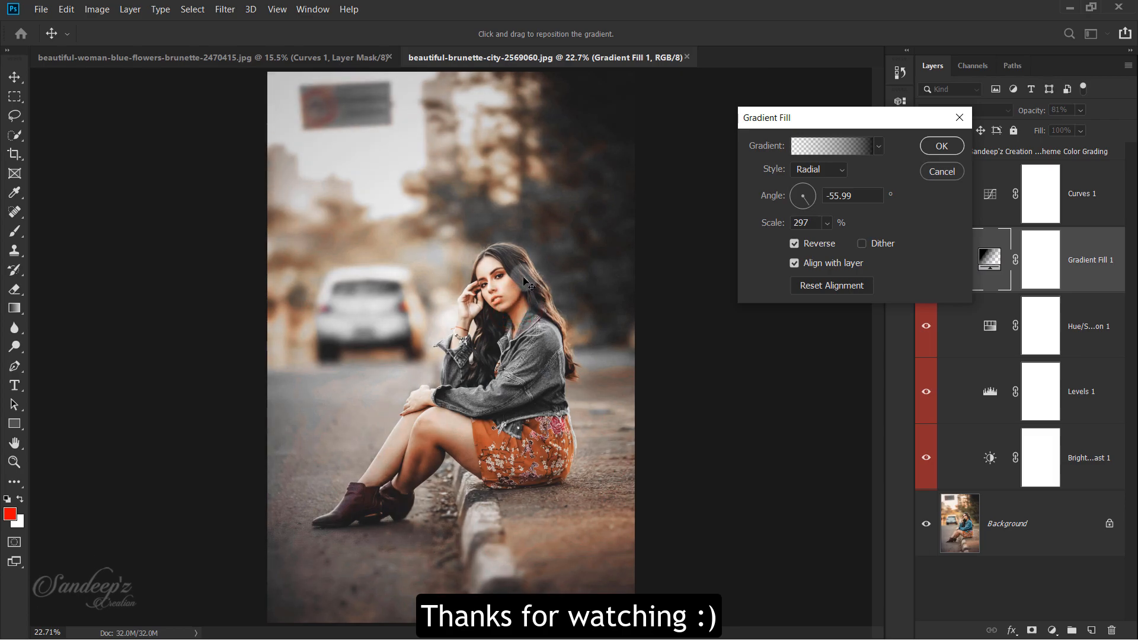
{"action": "left_click", "coordinate": [942, 146]}
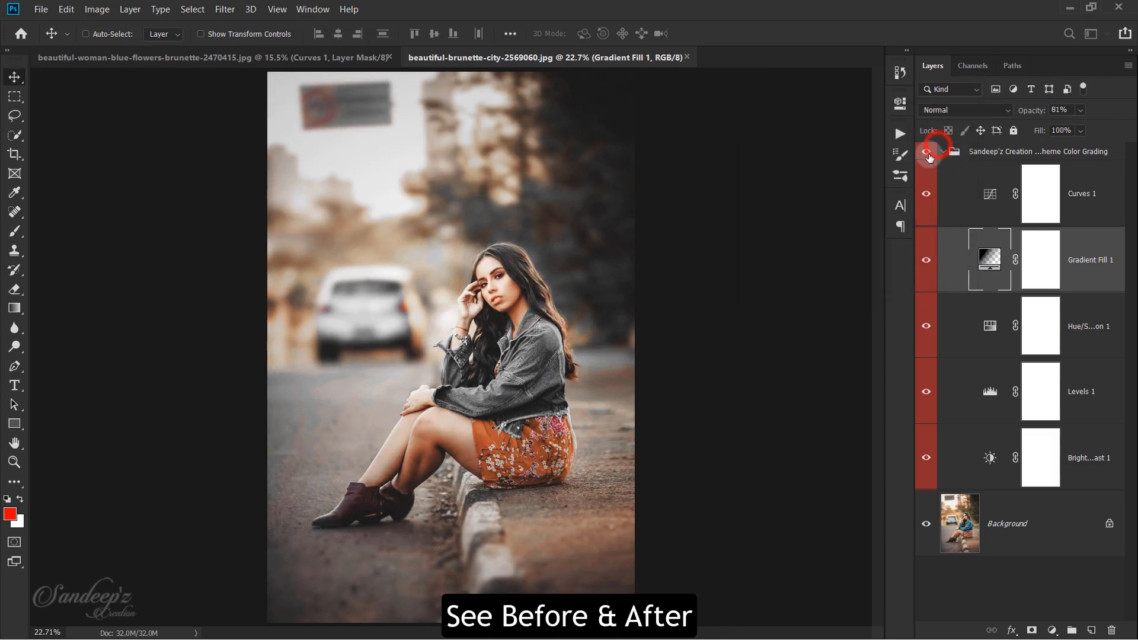
Toggle the colour grading group's visibility repeatedly to compare the street photo before and after.
{"action": "left_click", "coordinate": [926, 153]}
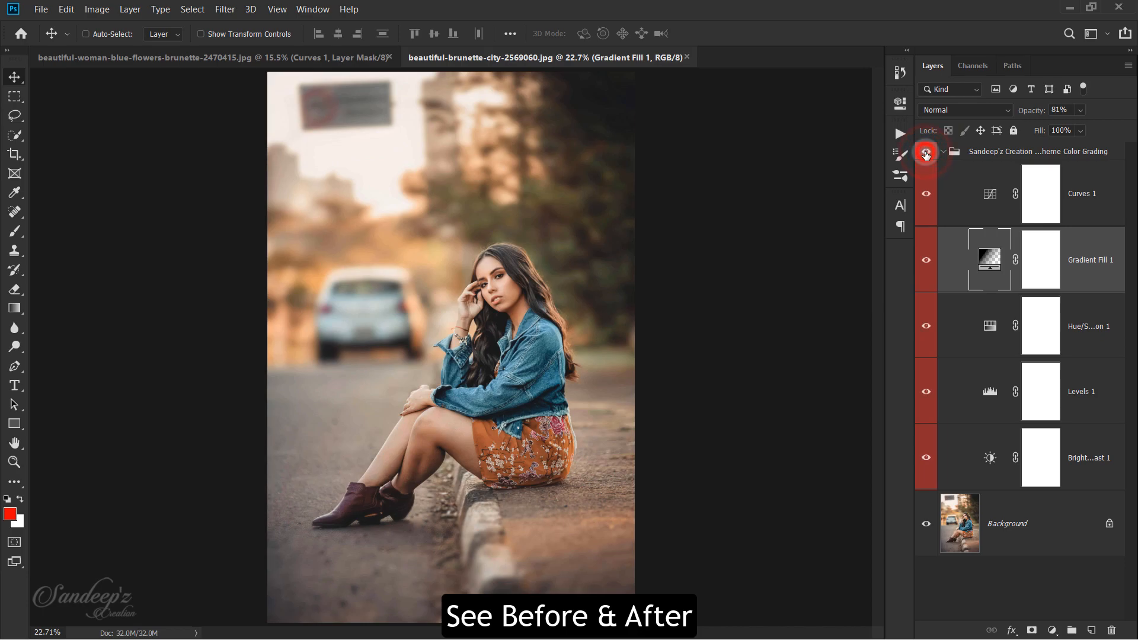
{"action": "left_click", "coordinate": [926, 153]}
{"action": "left_click", "coordinate": [926, 154]}
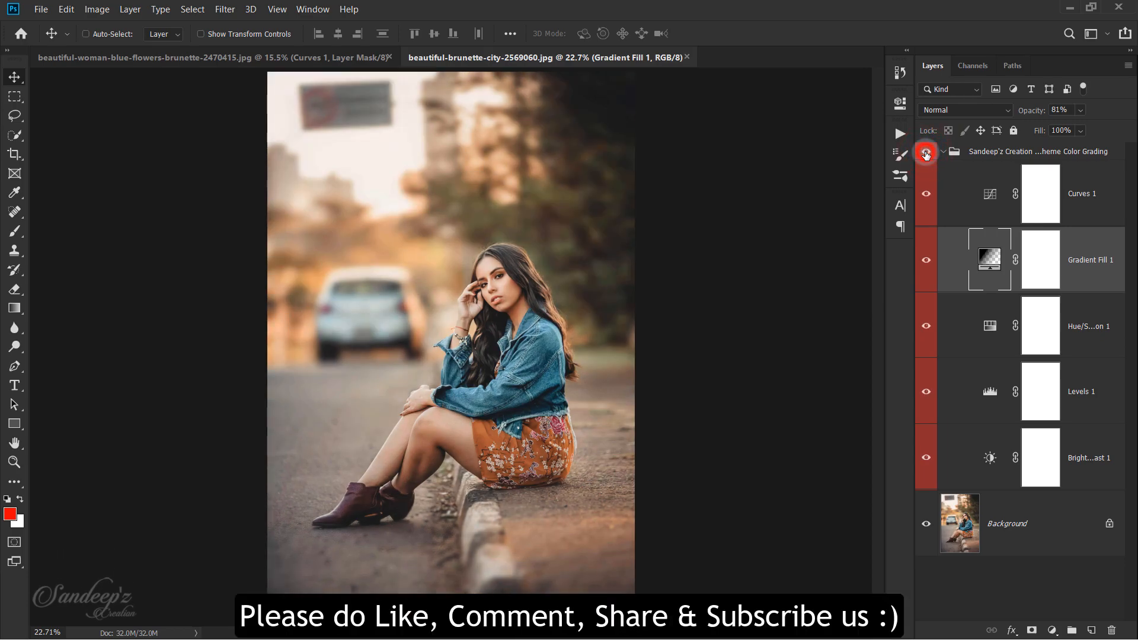
{"action": "left_click", "coordinate": [926, 154]}
{"action": "left_click", "coordinate": [926, 153]}
{"action": "left_click", "coordinate": [926, 154]}
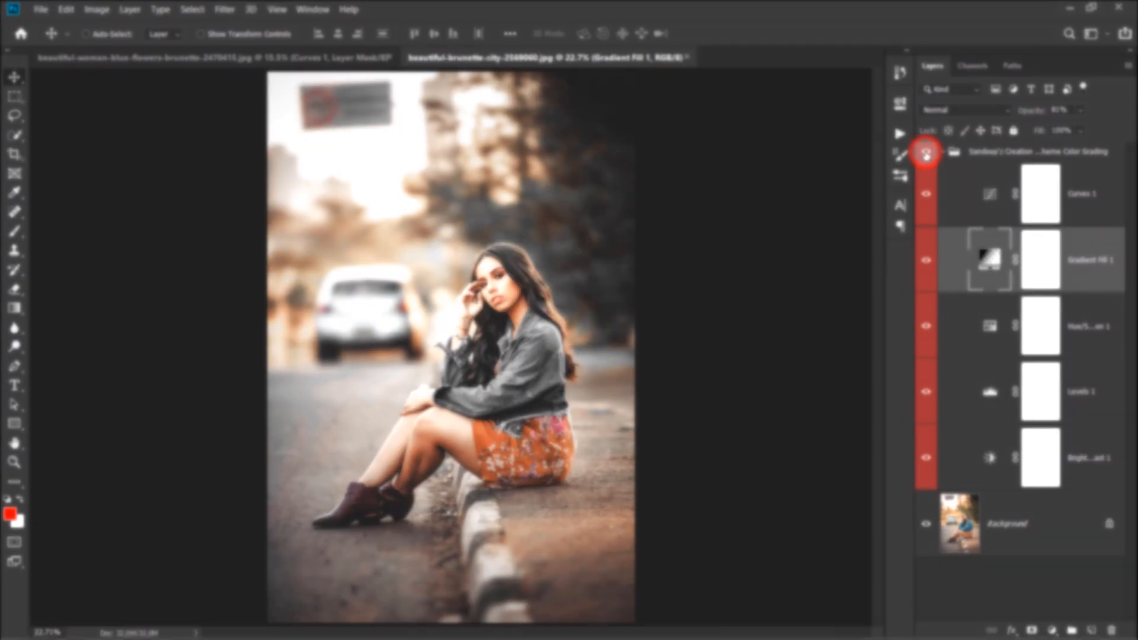